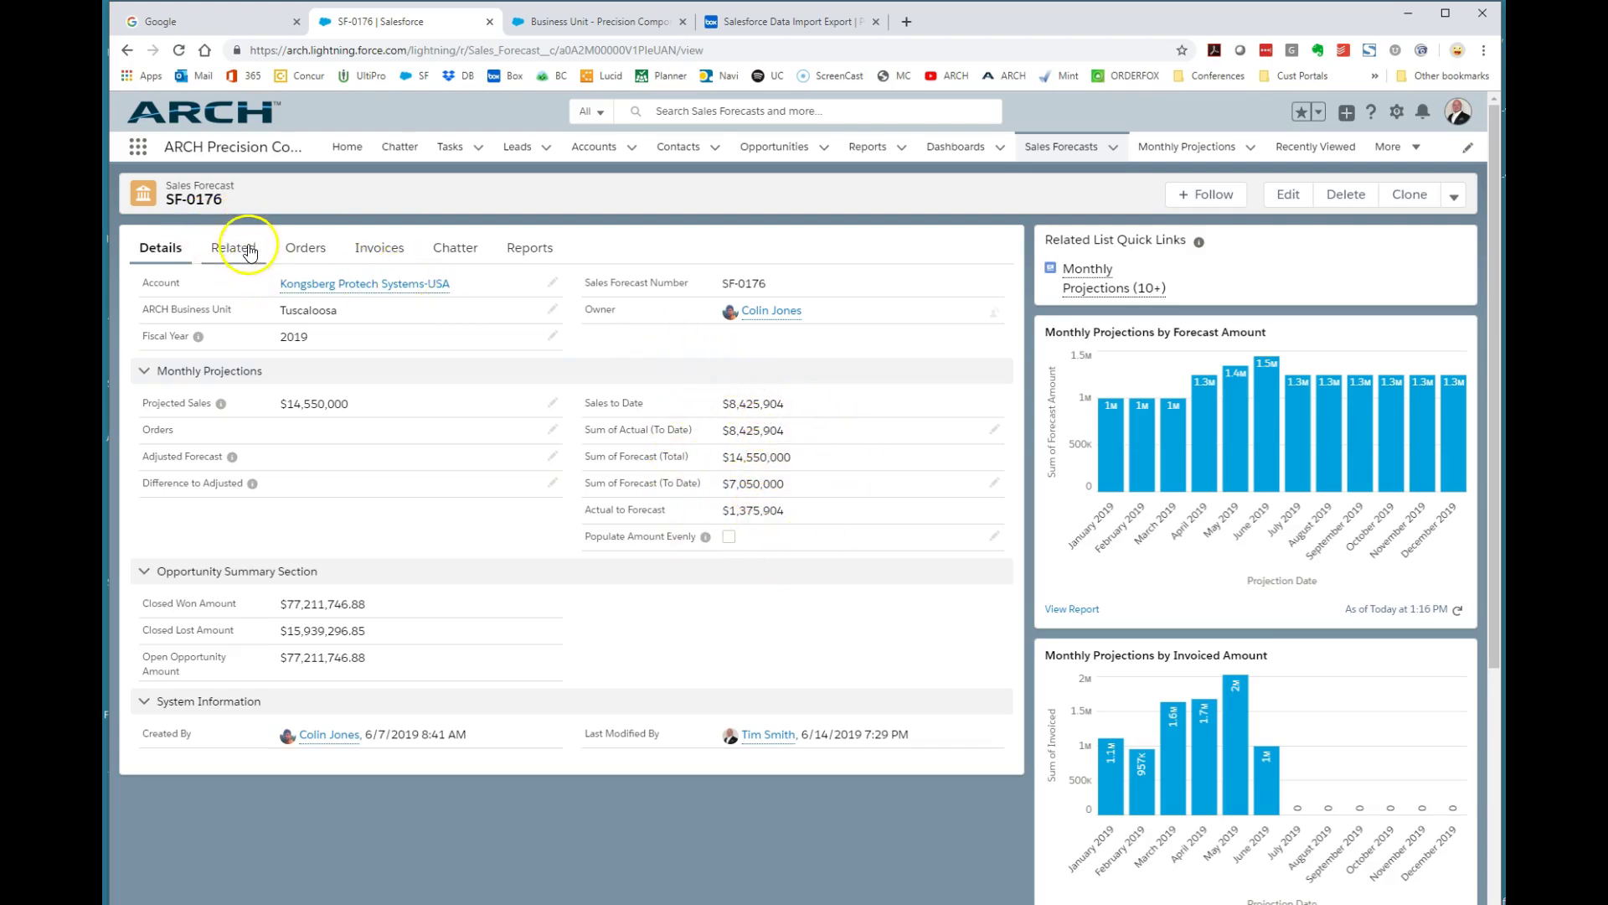
Open the April 2019 monthly projection from the sales forecast's related records.
click(248, 252)
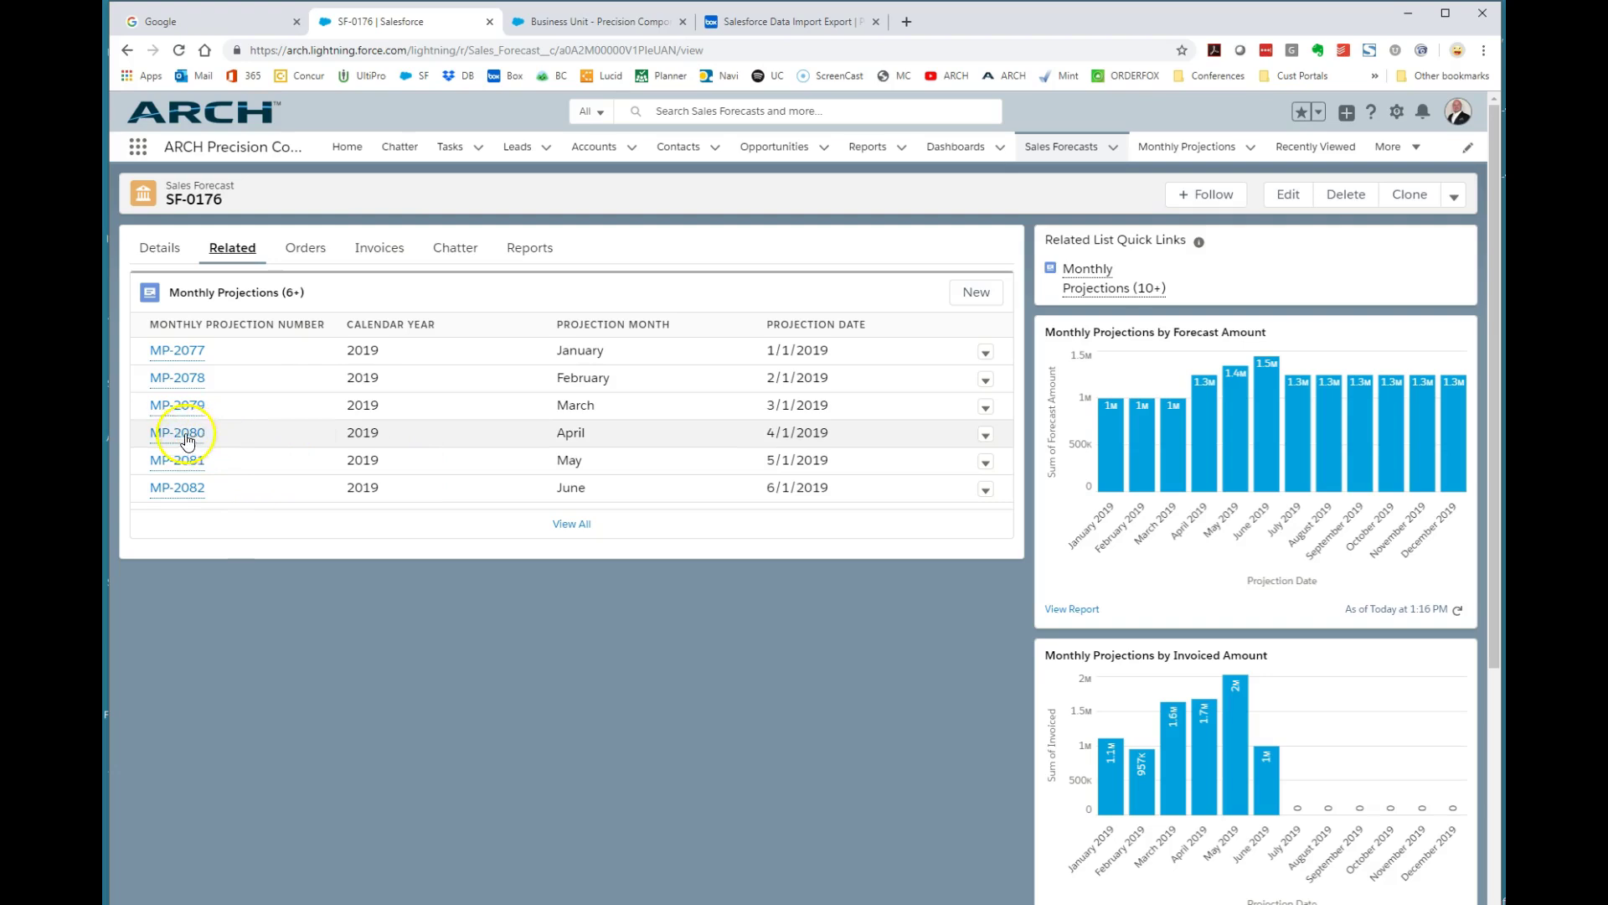
click(186, 436)
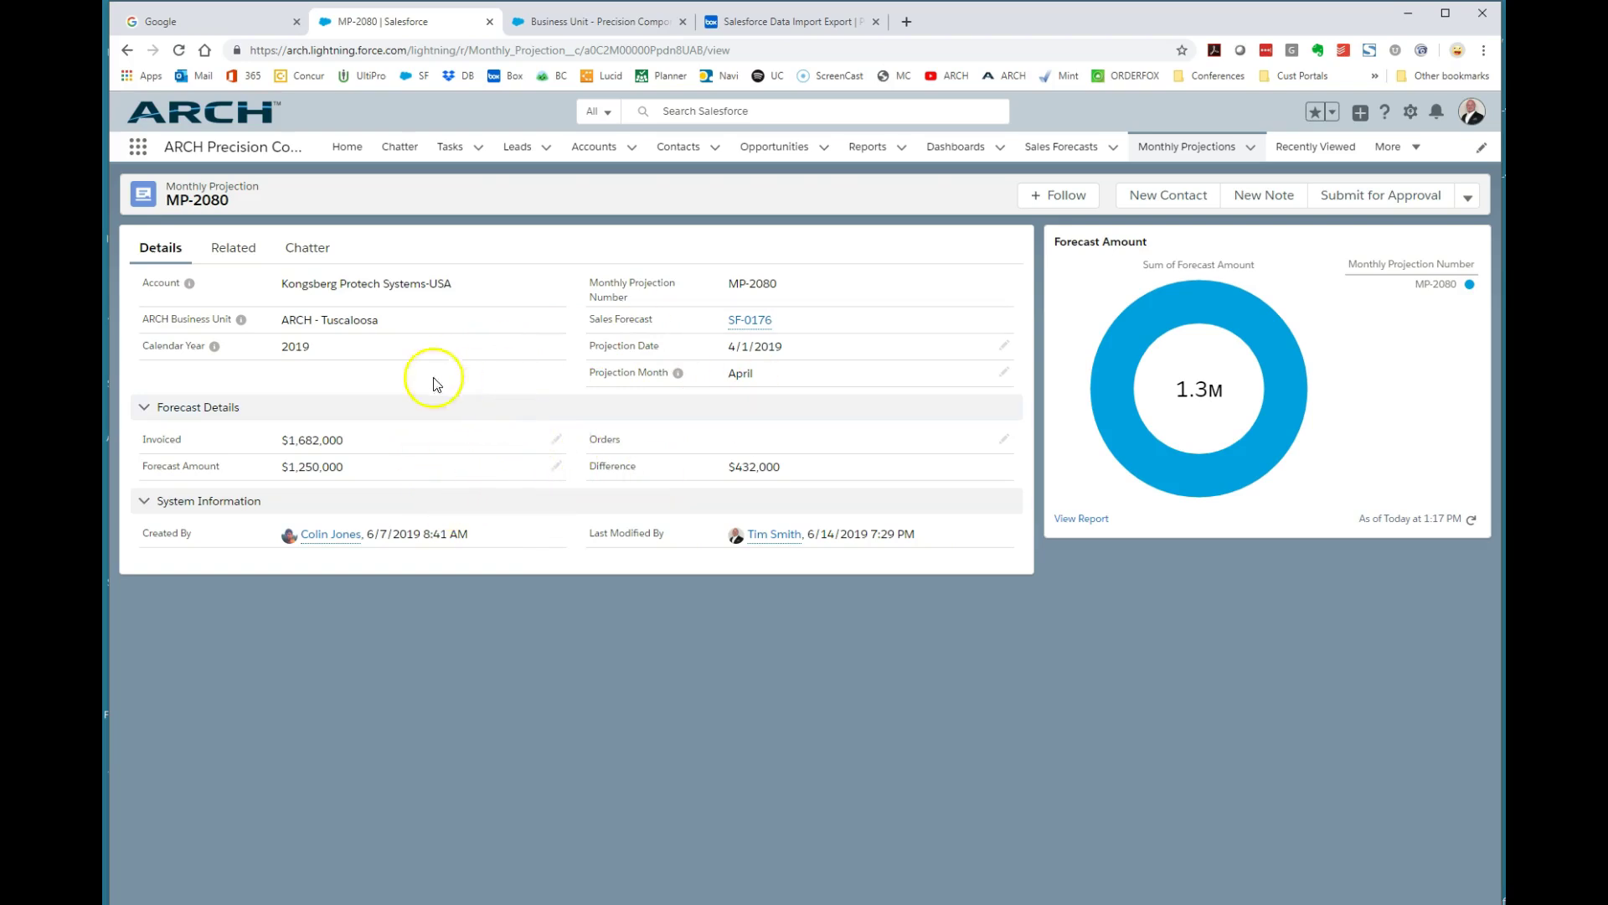
Search Google for box.com desktop sync and find Box Drive for Windows on Box's downloads page.
click(211, 18)
click(621, 334)
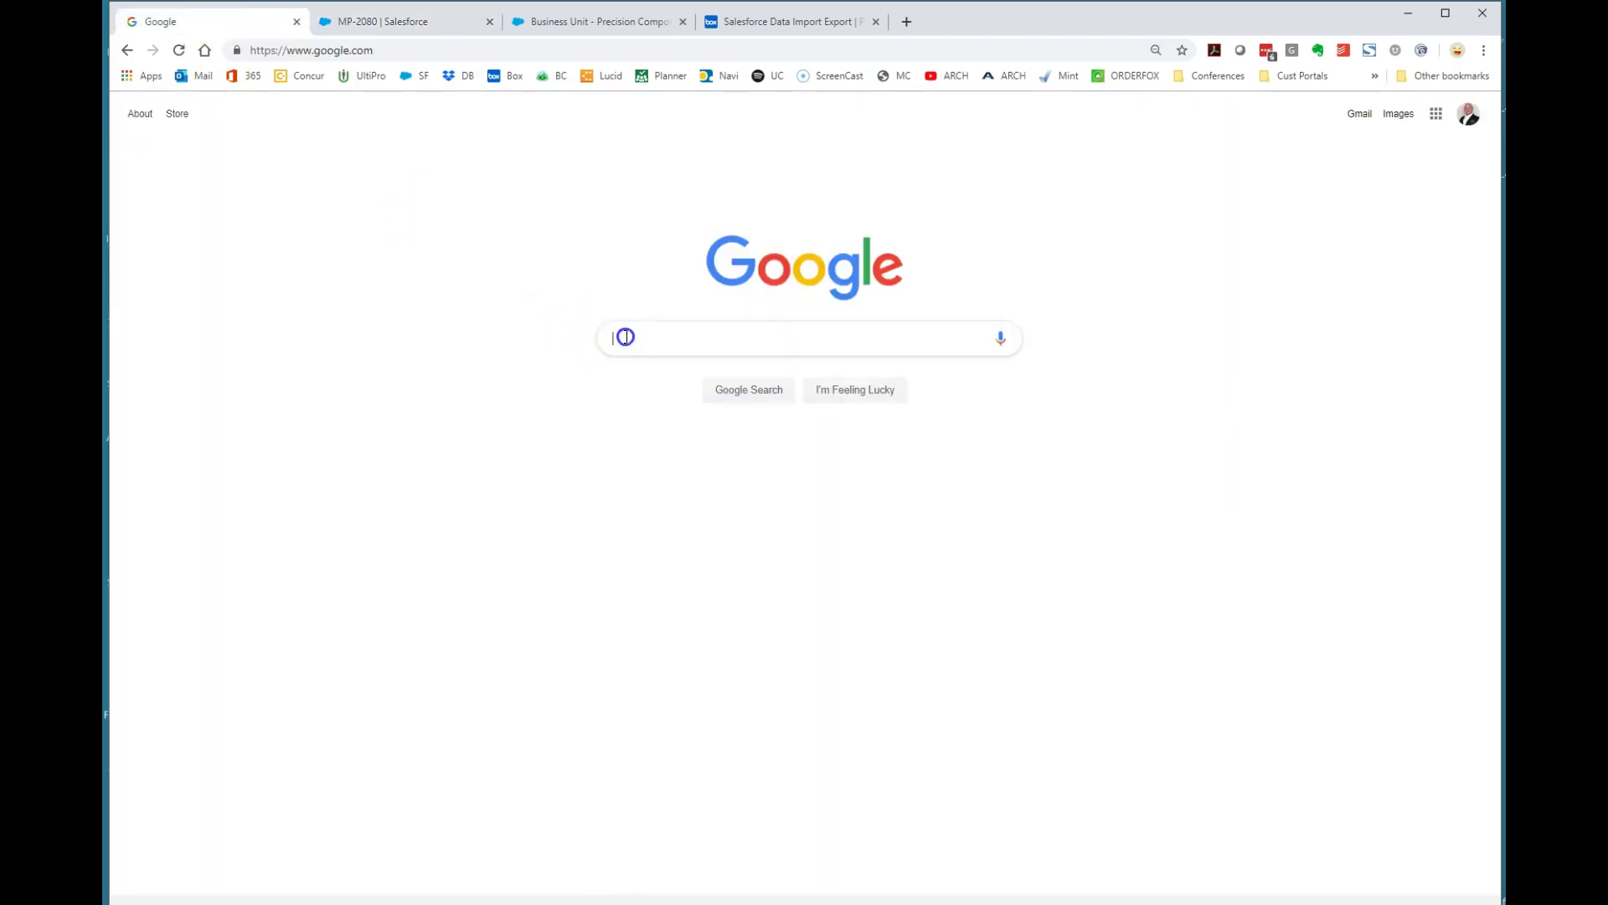
text(bo)
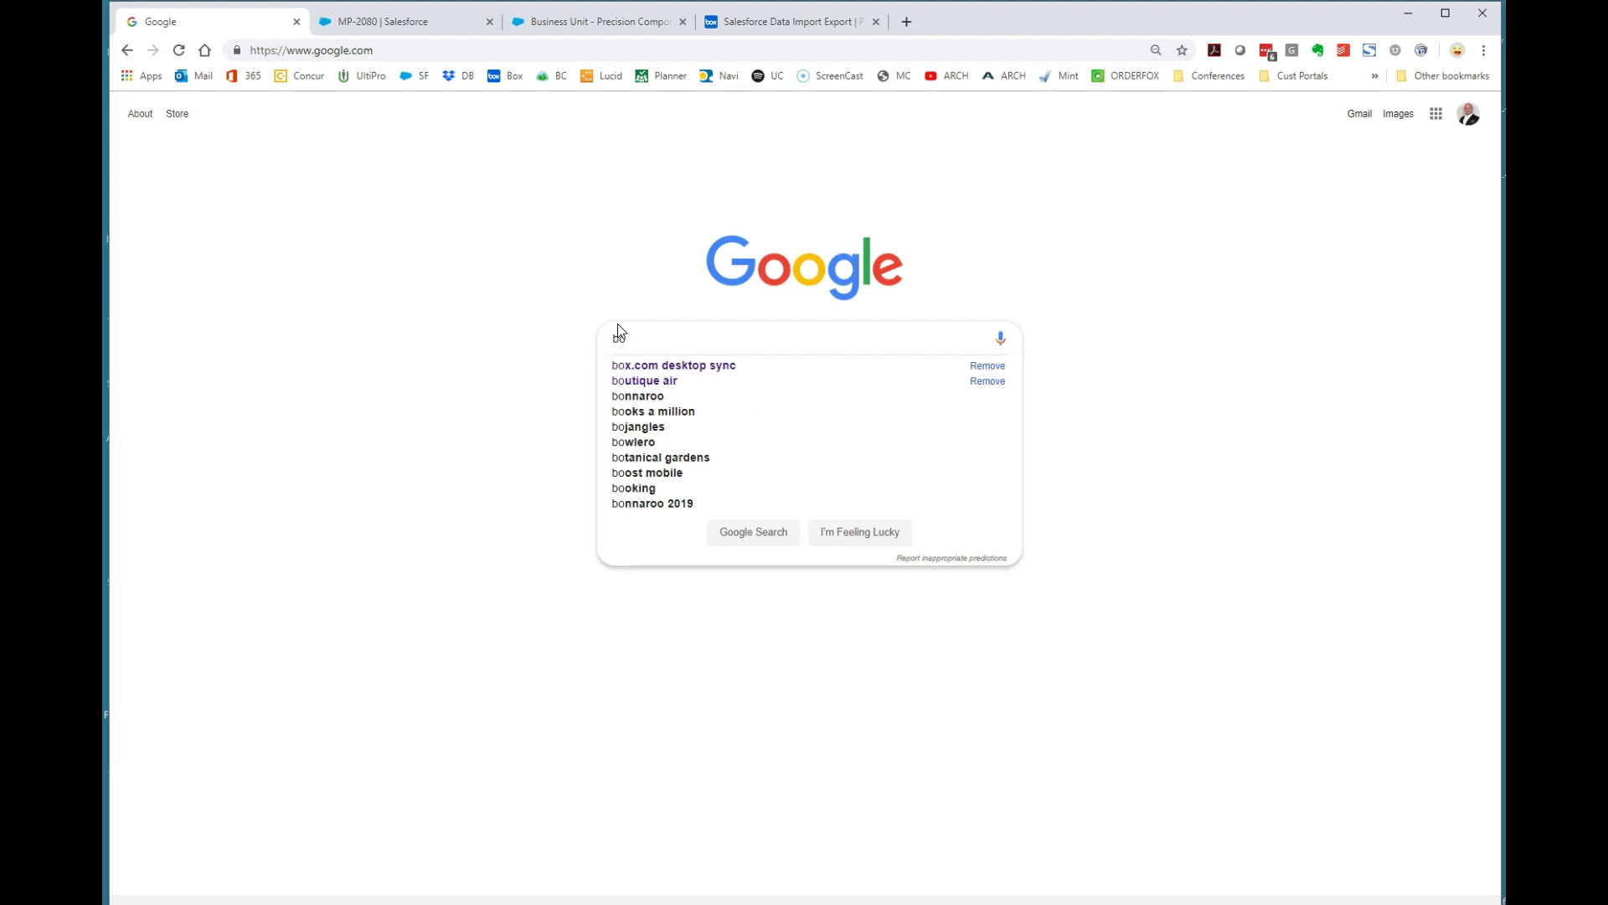
click(679, 366)
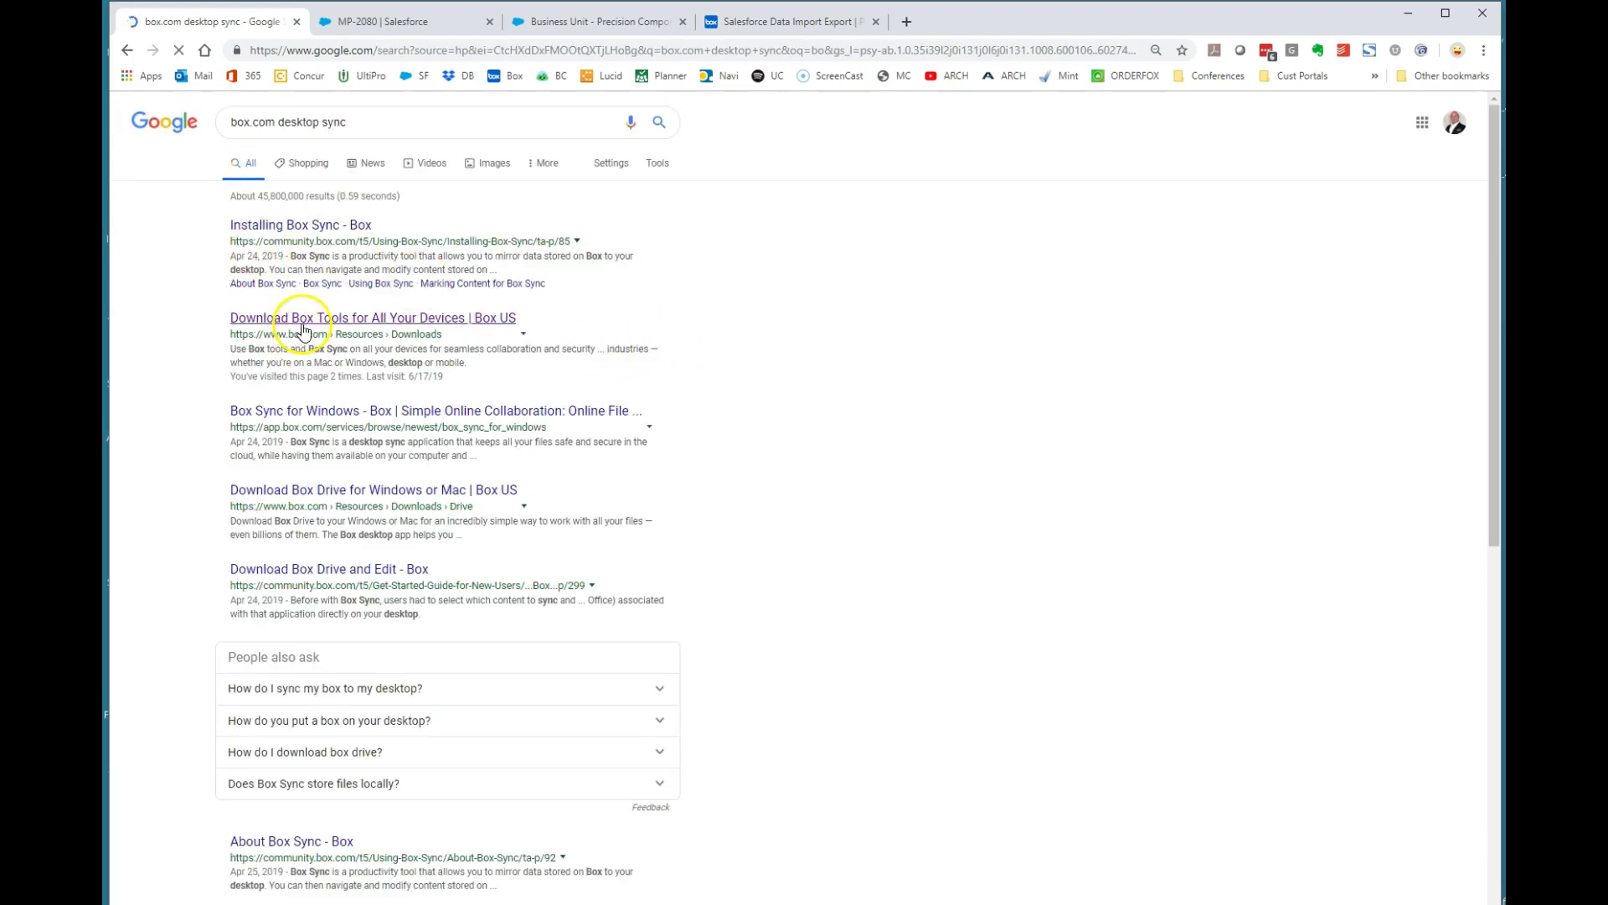
click(304, 325)
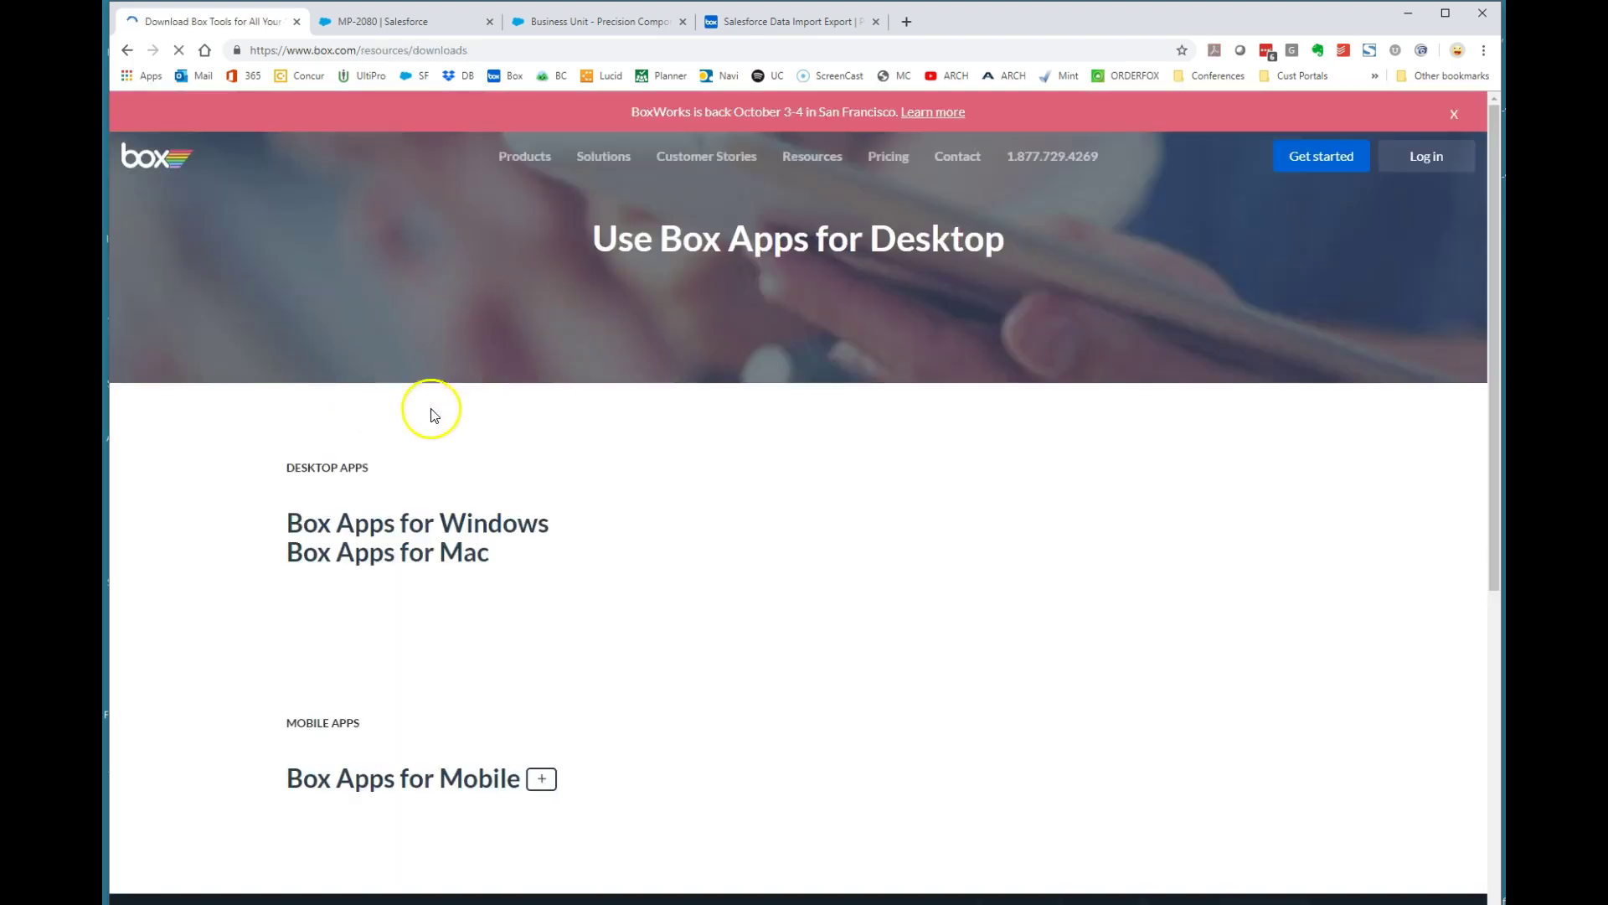
scroll(385, 593, down, 1)
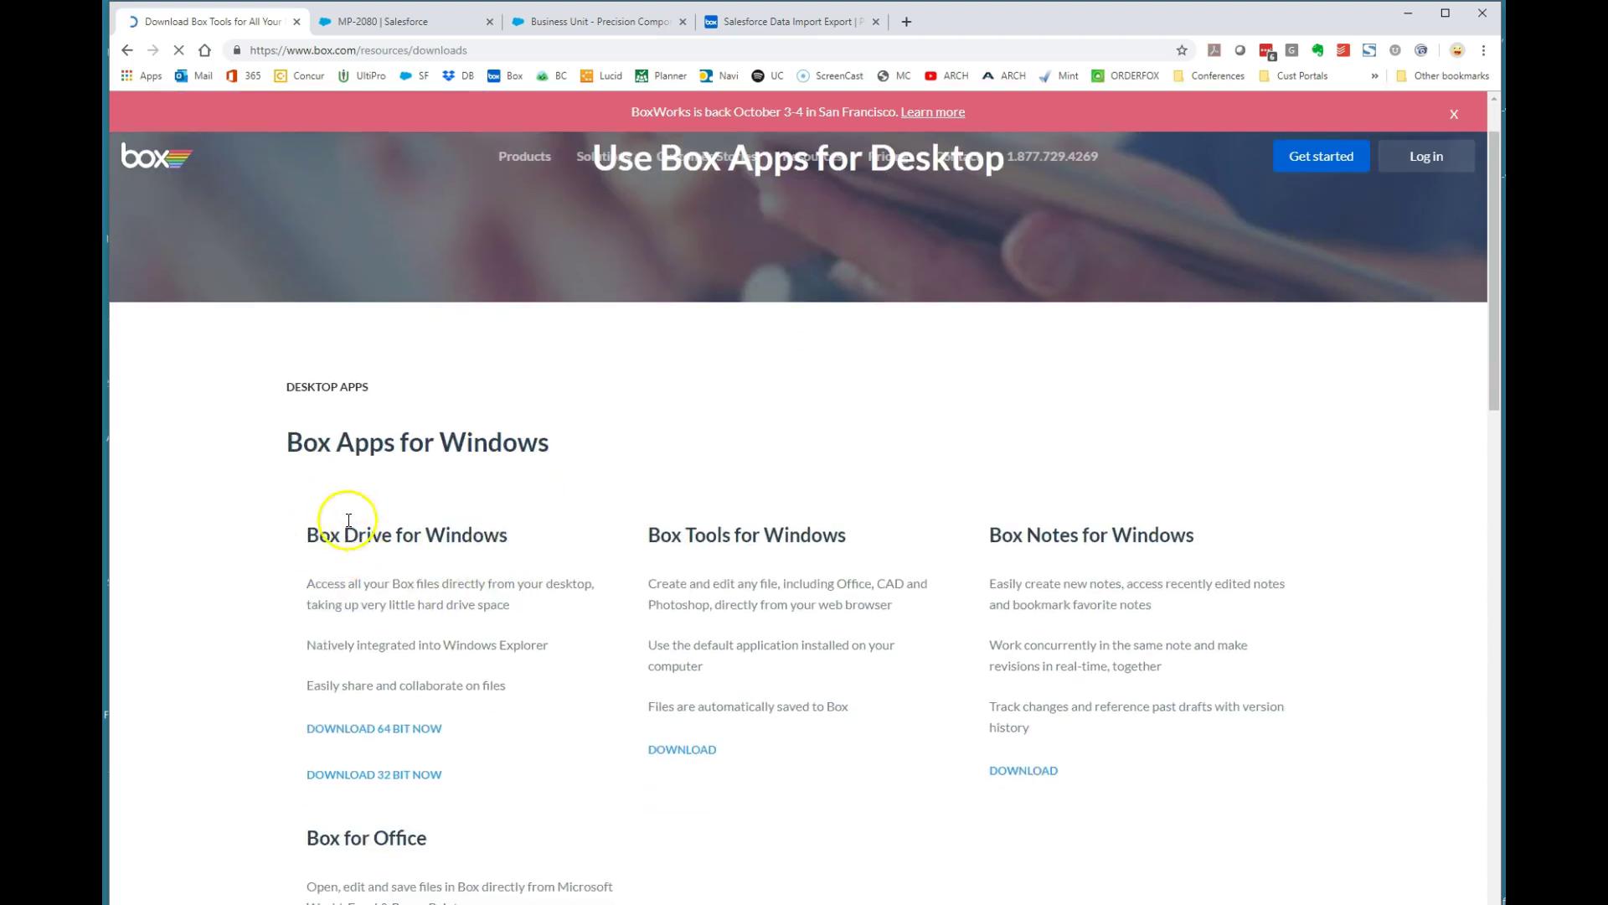
drag(303, 664, 530, 668)
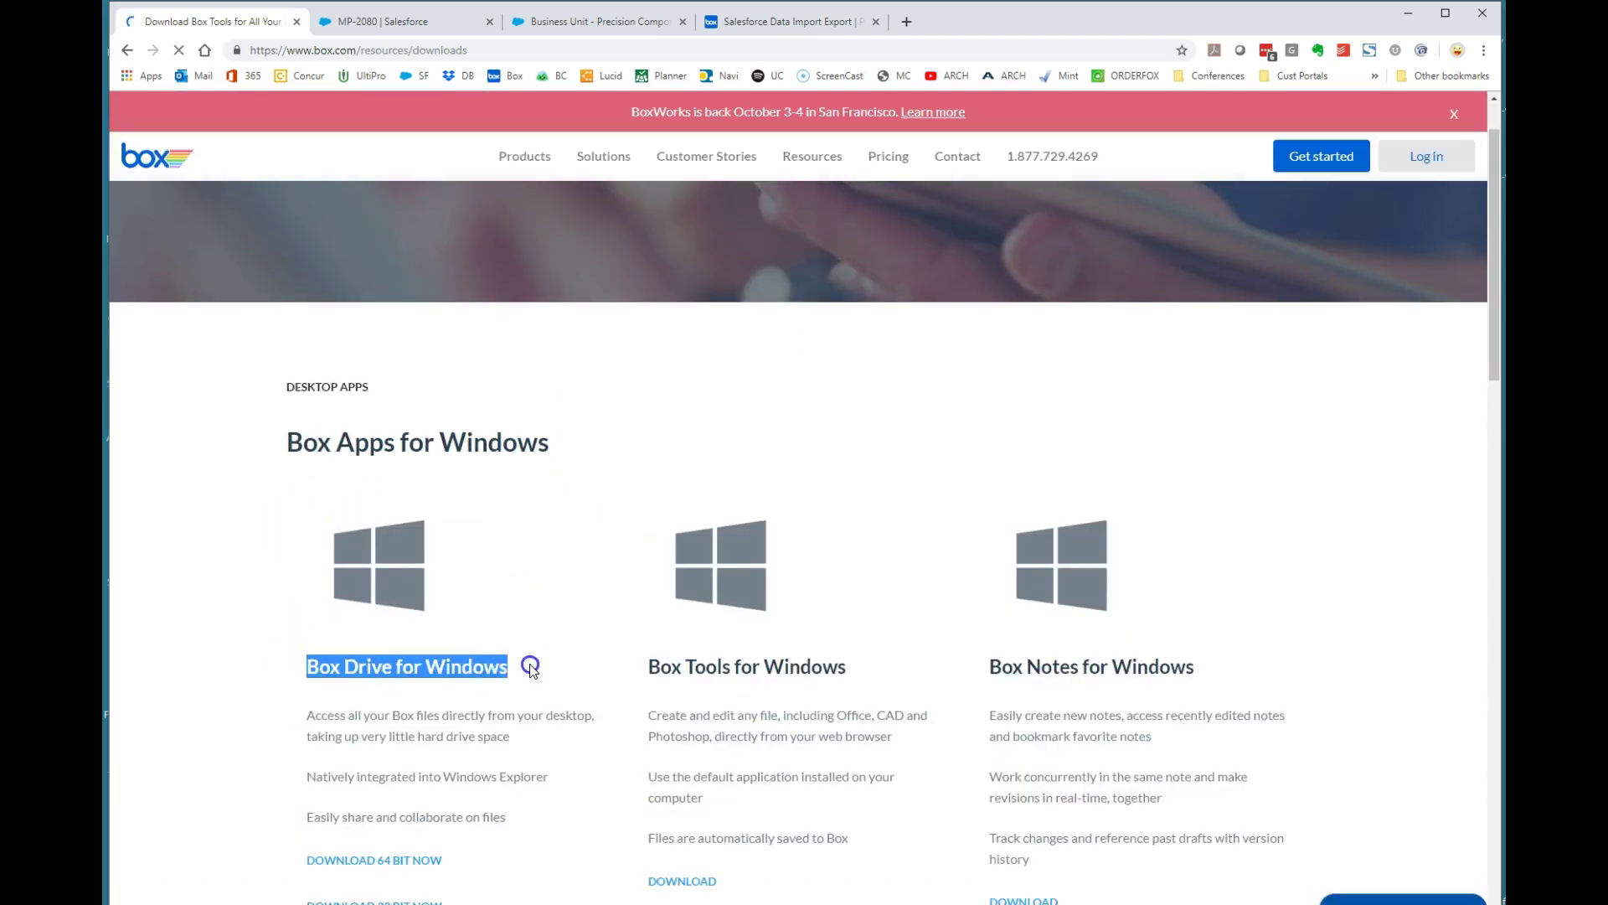
scroll(469, 711, down, 2)
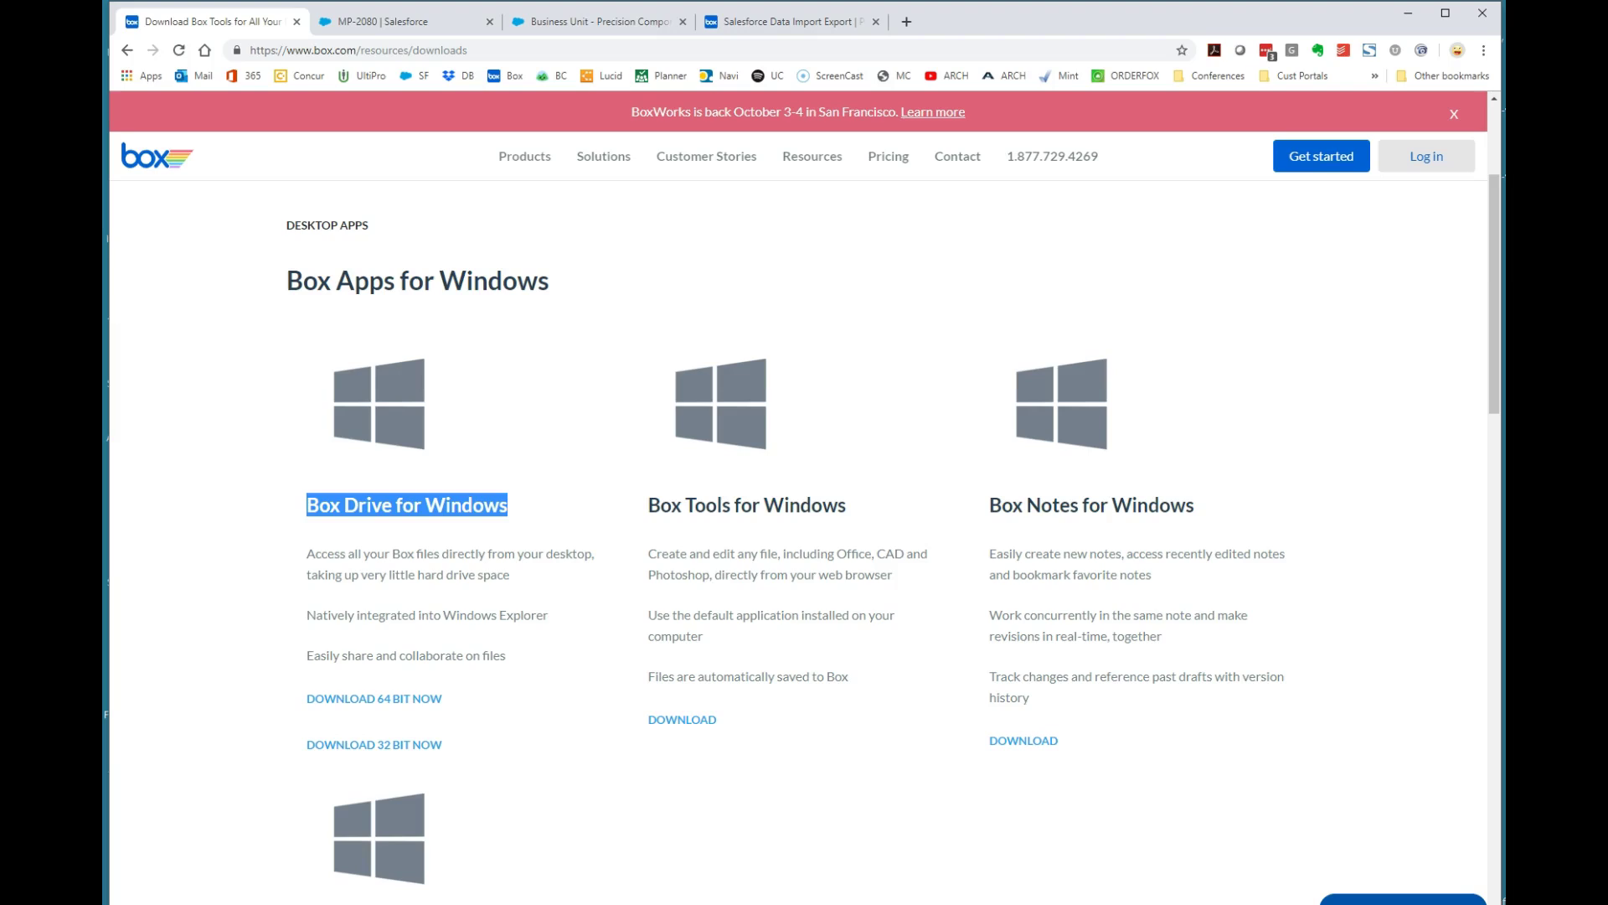
Check the computer's system type in Windows System Information, and close it again.
key(super)
text(s)
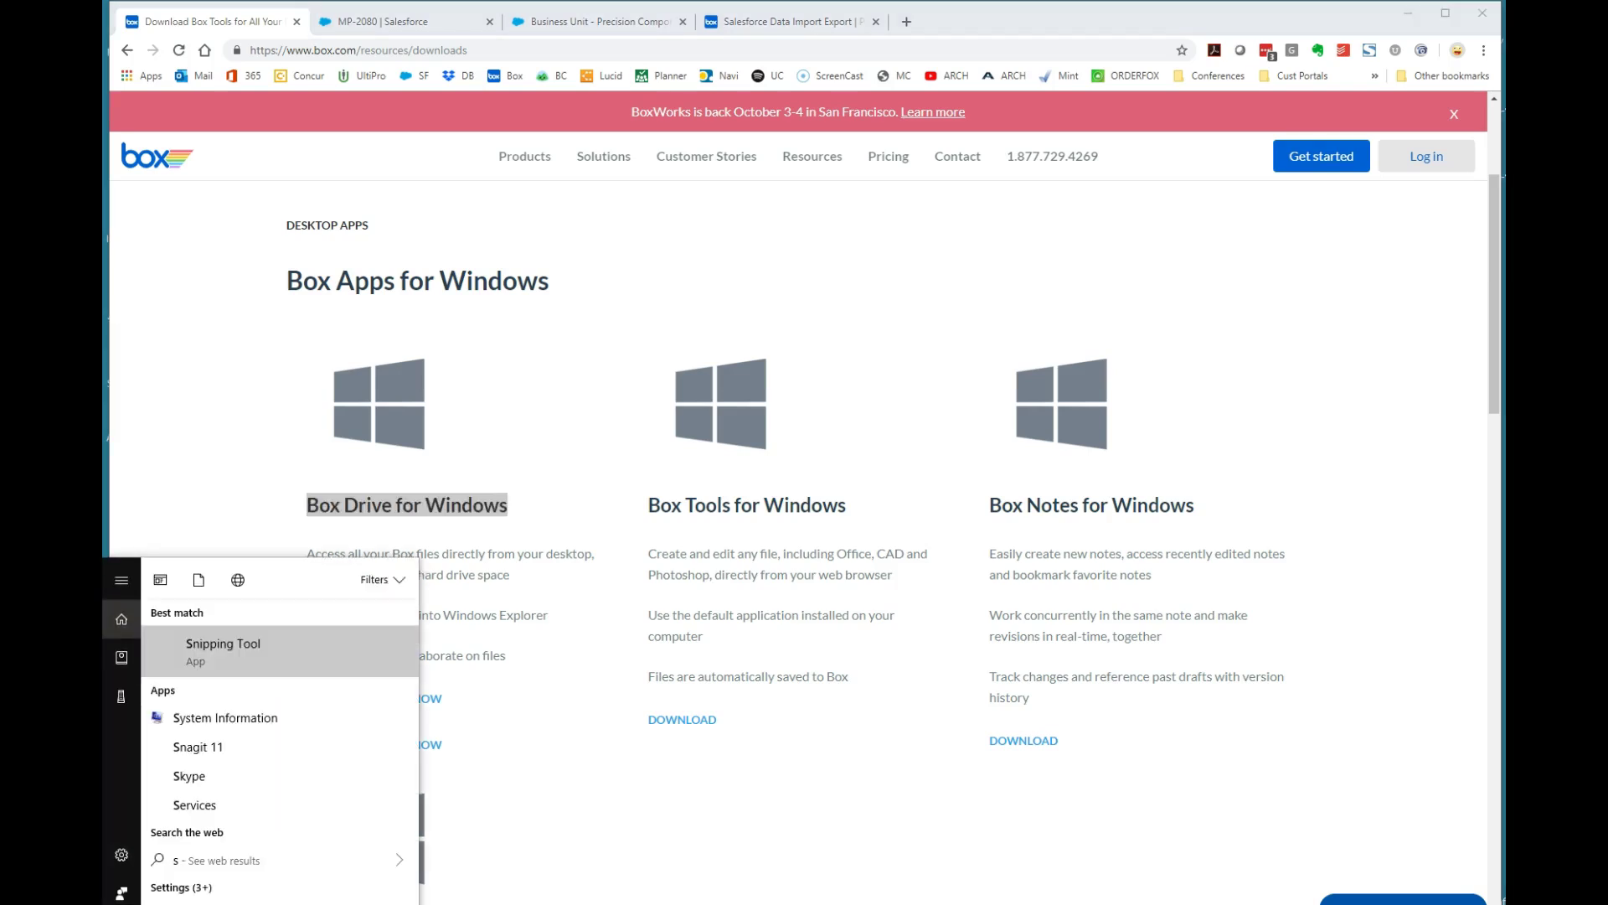
text(ystem)
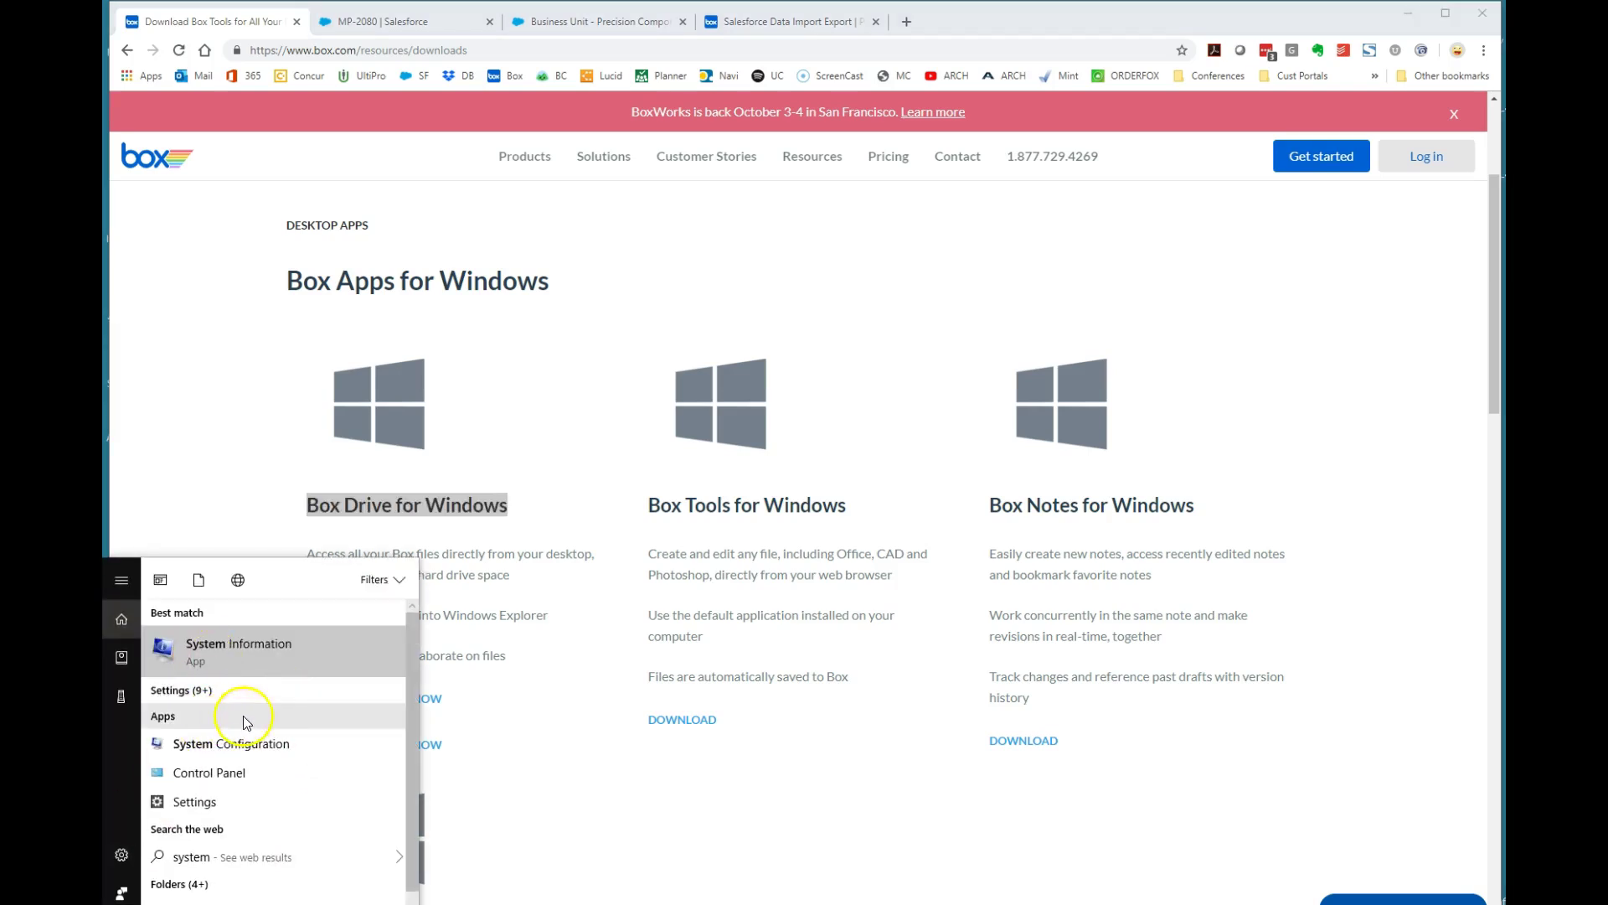
click(260, 649)
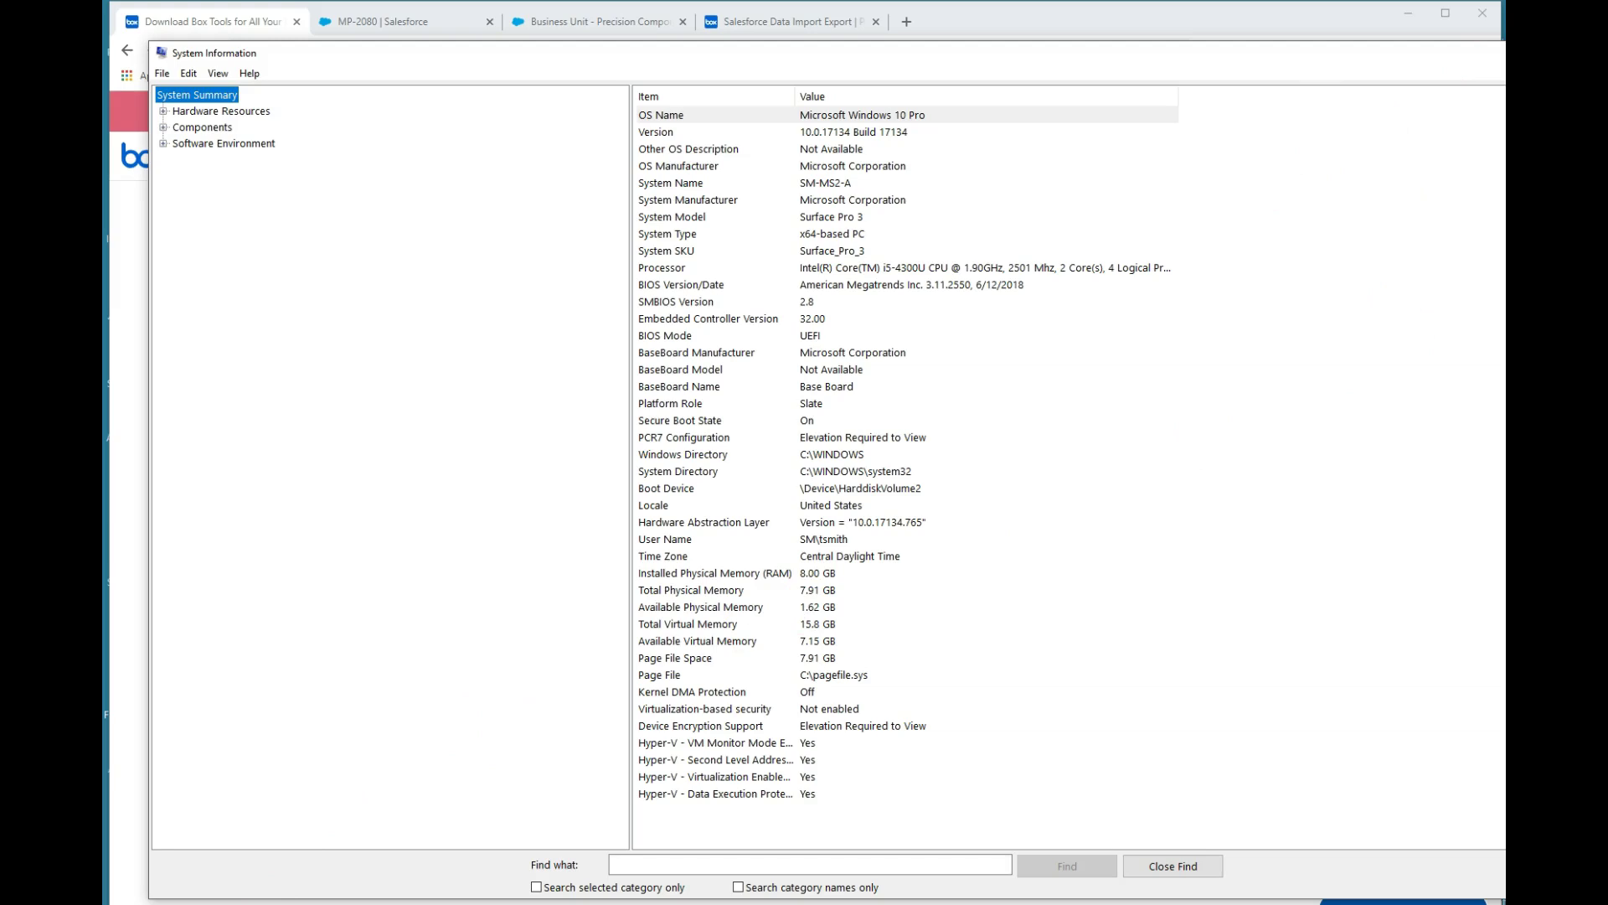
key(alt+F4)
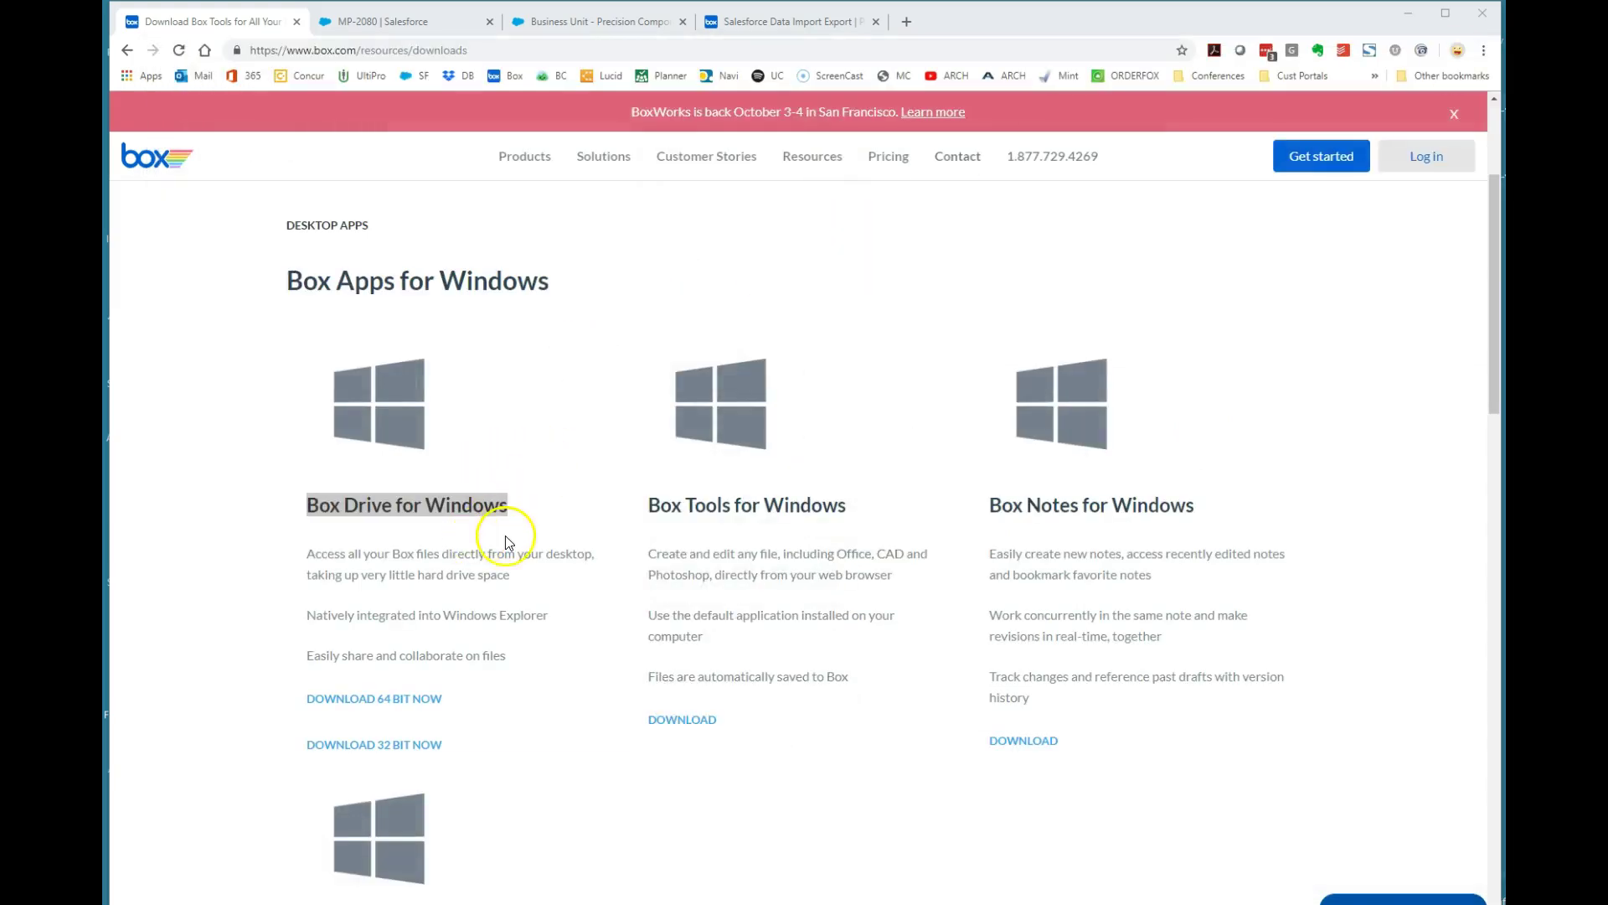
Minimize the Box Sync status window and show the details of the Salesforce Data Import Export folder in Box on the web.
scroll(467, 567, down, 1)
scroll(506, 492, up, 3)
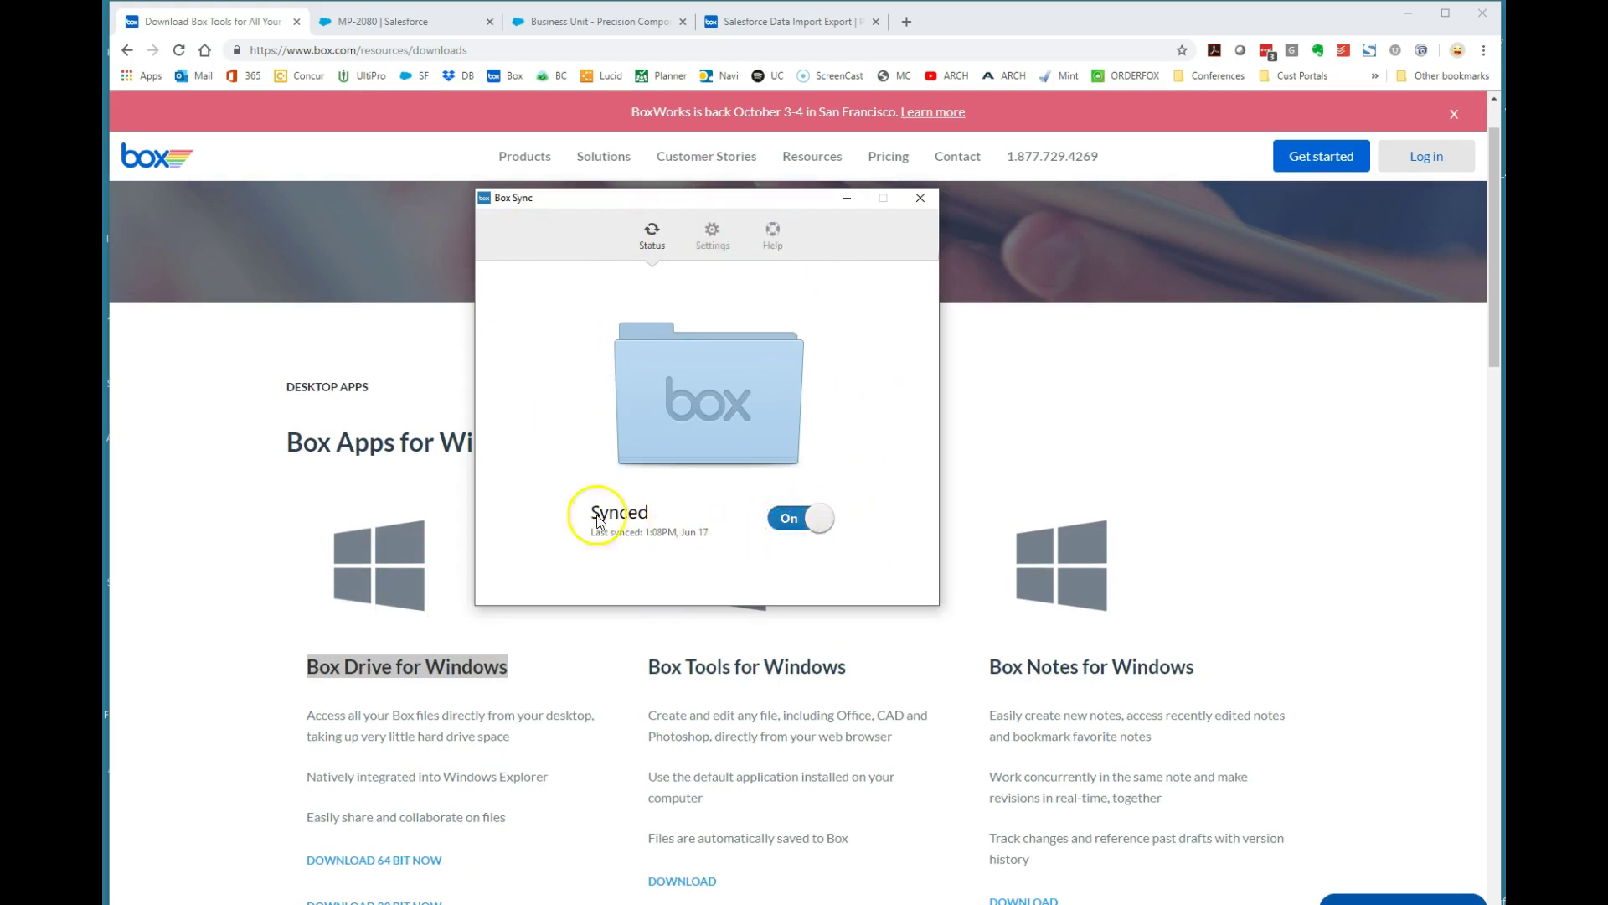
click(847, 198)
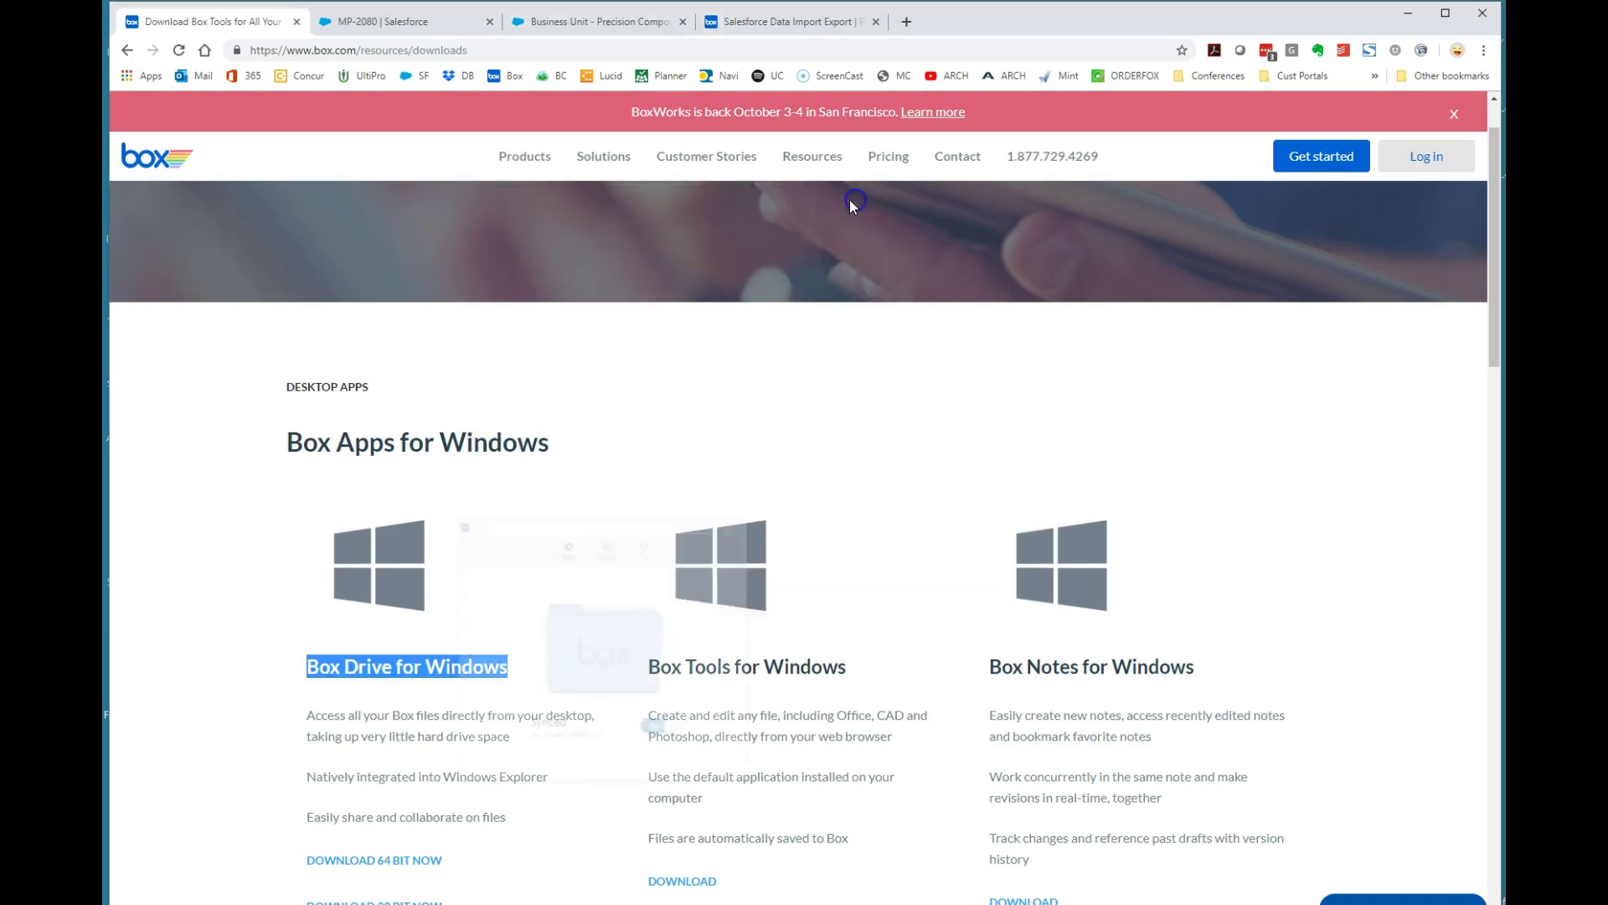
click(777, 24)
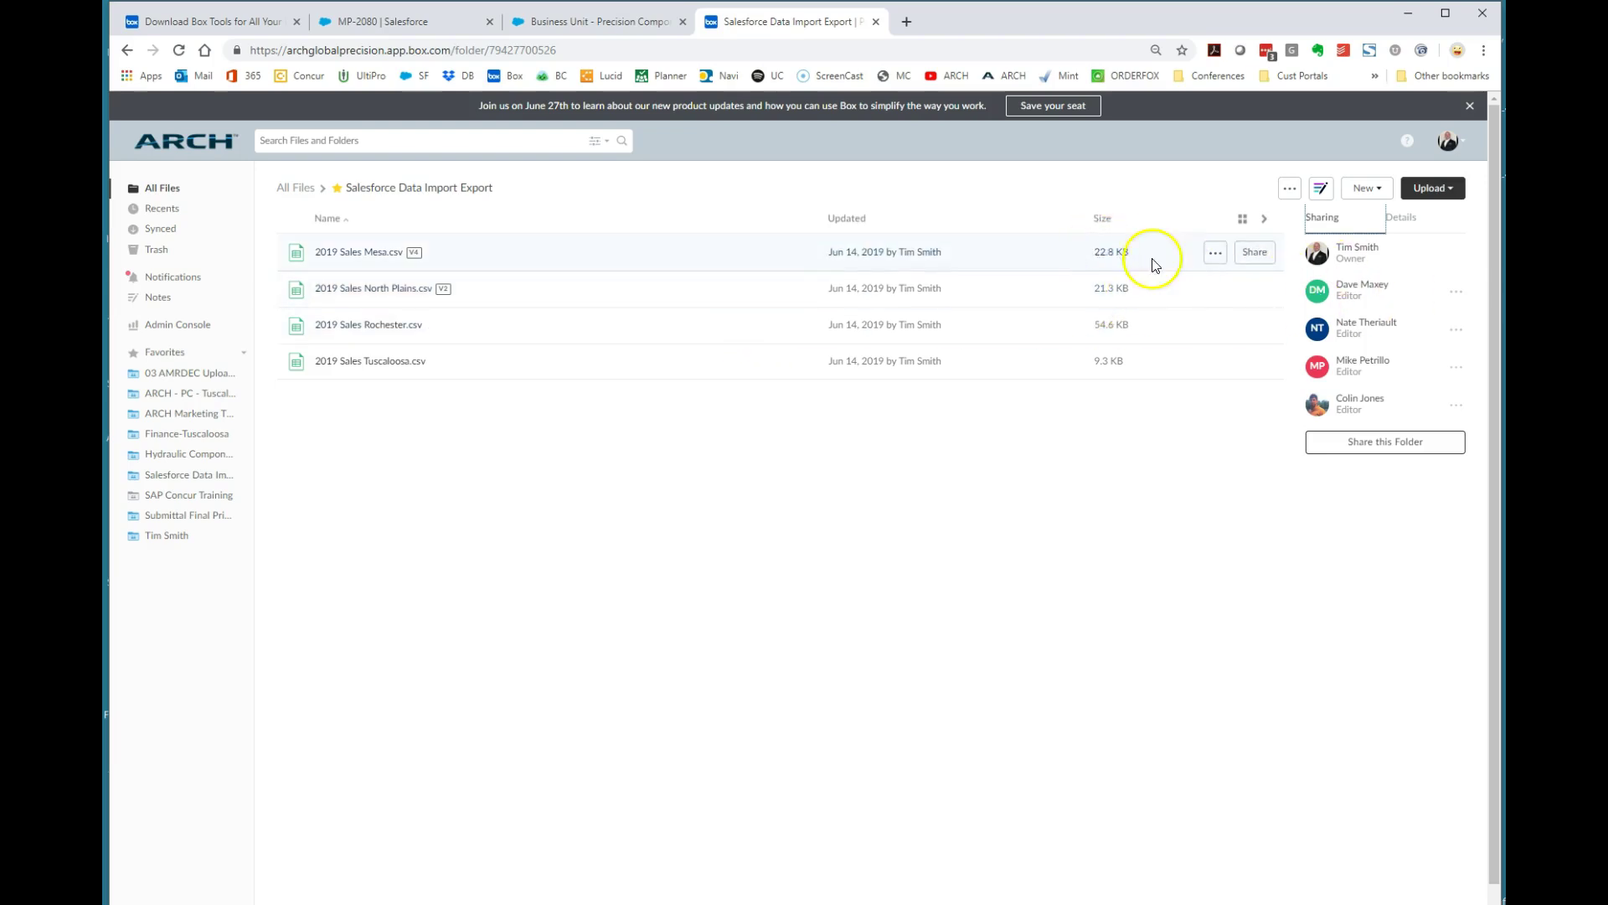
click(1404, 220)
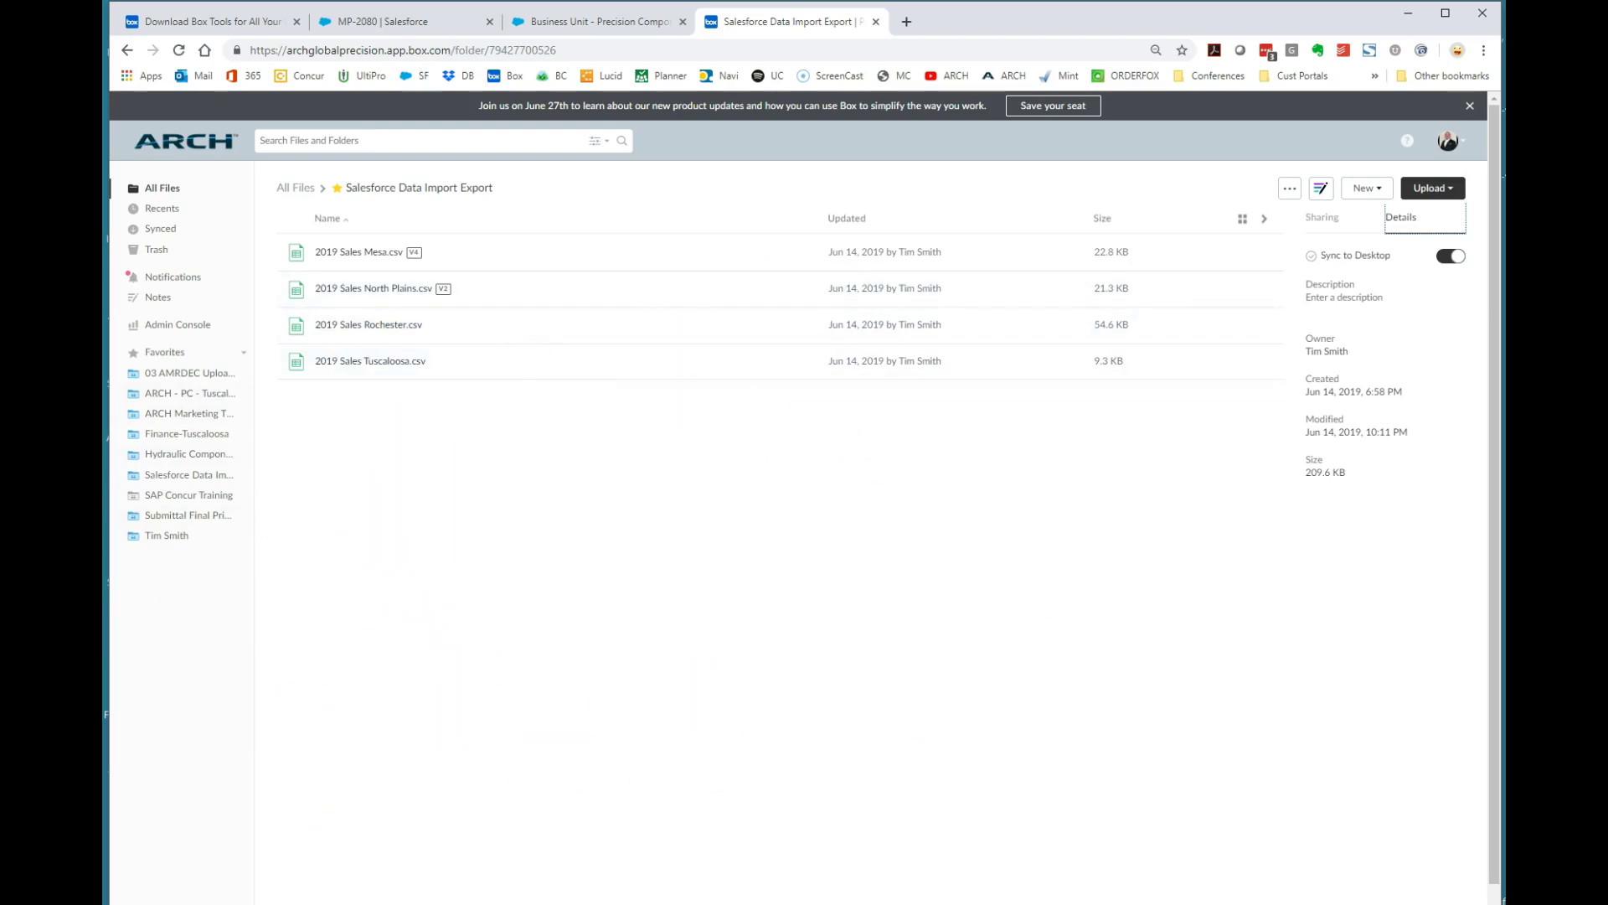
Switch to File Explorer and view the sales files in Box Sync's Salesforce Data Import Export folder, then minimize the window.
key(alt+Tab)
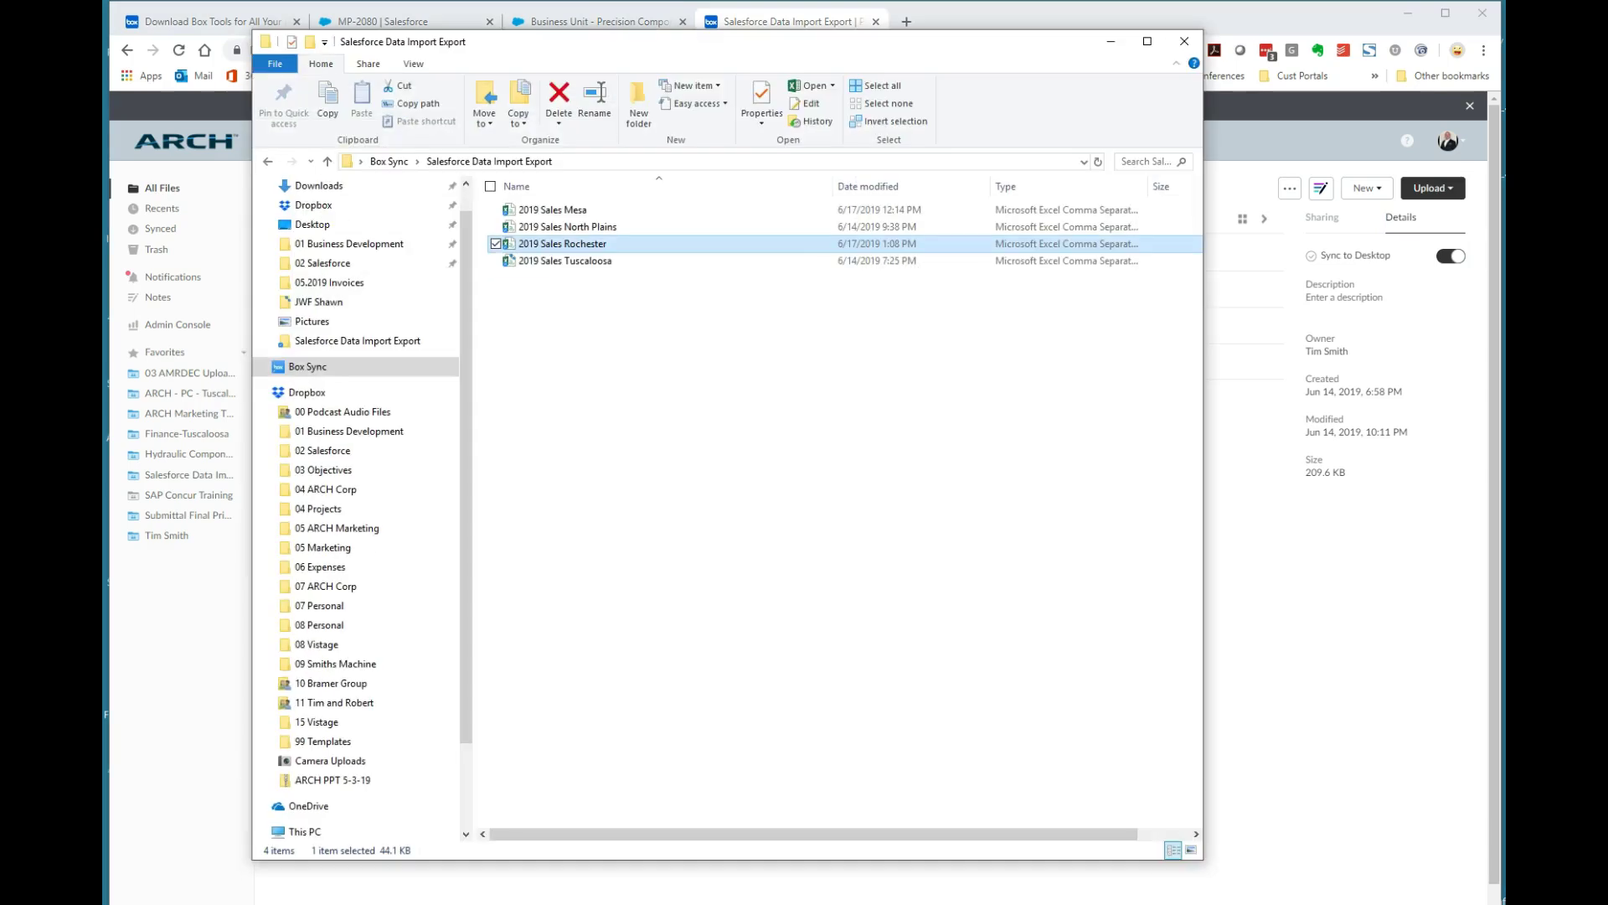
click(308, 368)
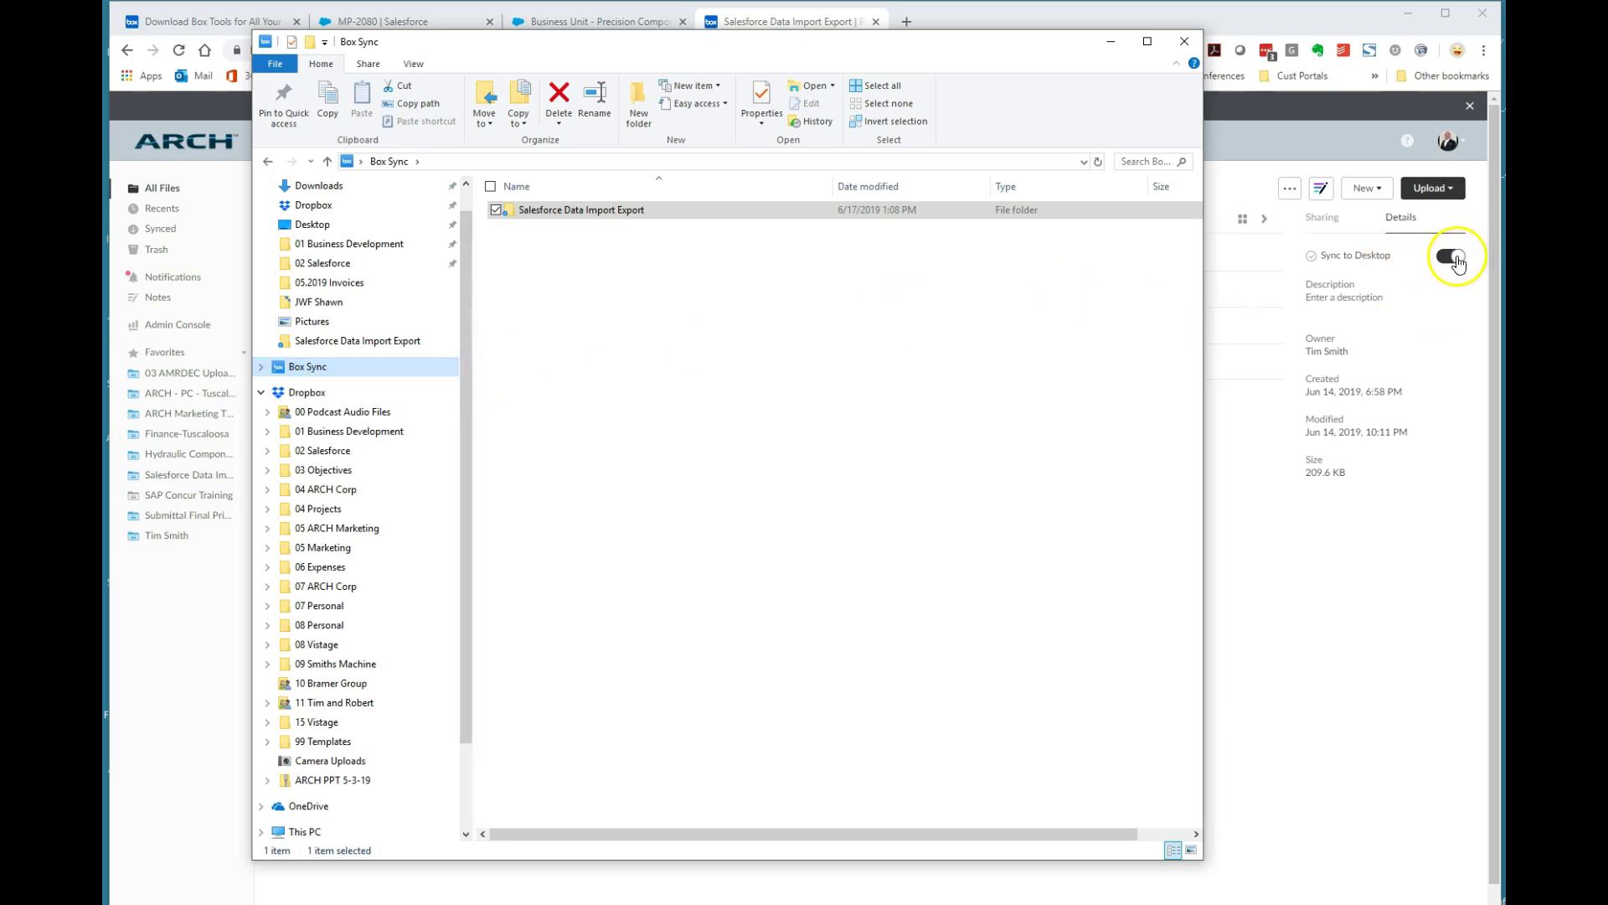
double_click(556, 212)
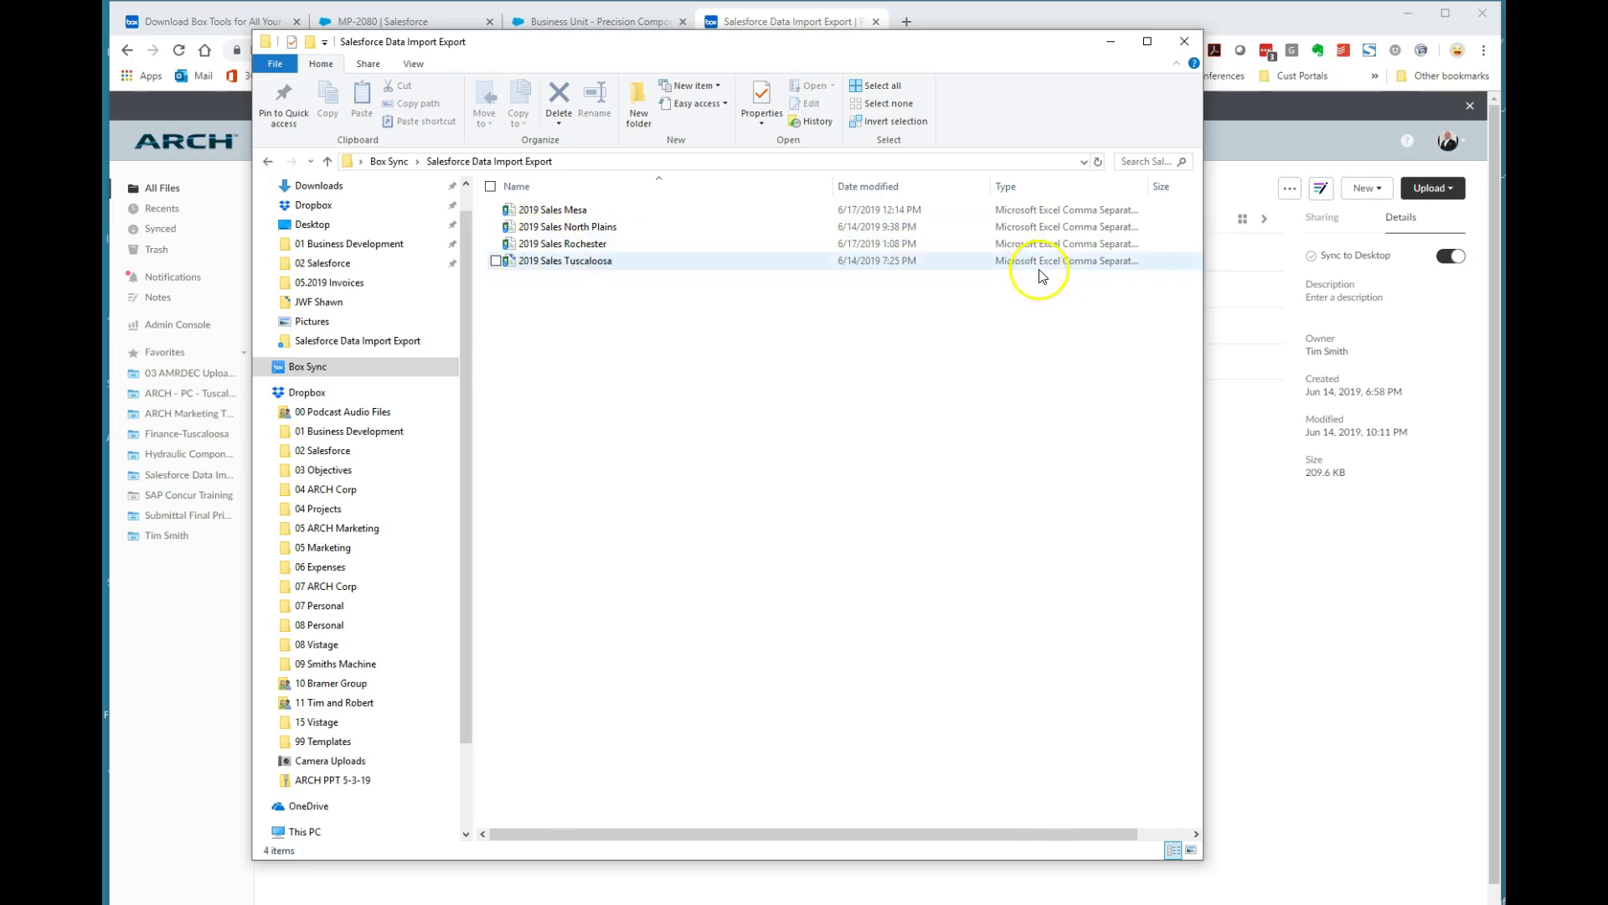
drag(999, 46, 1003, 76)
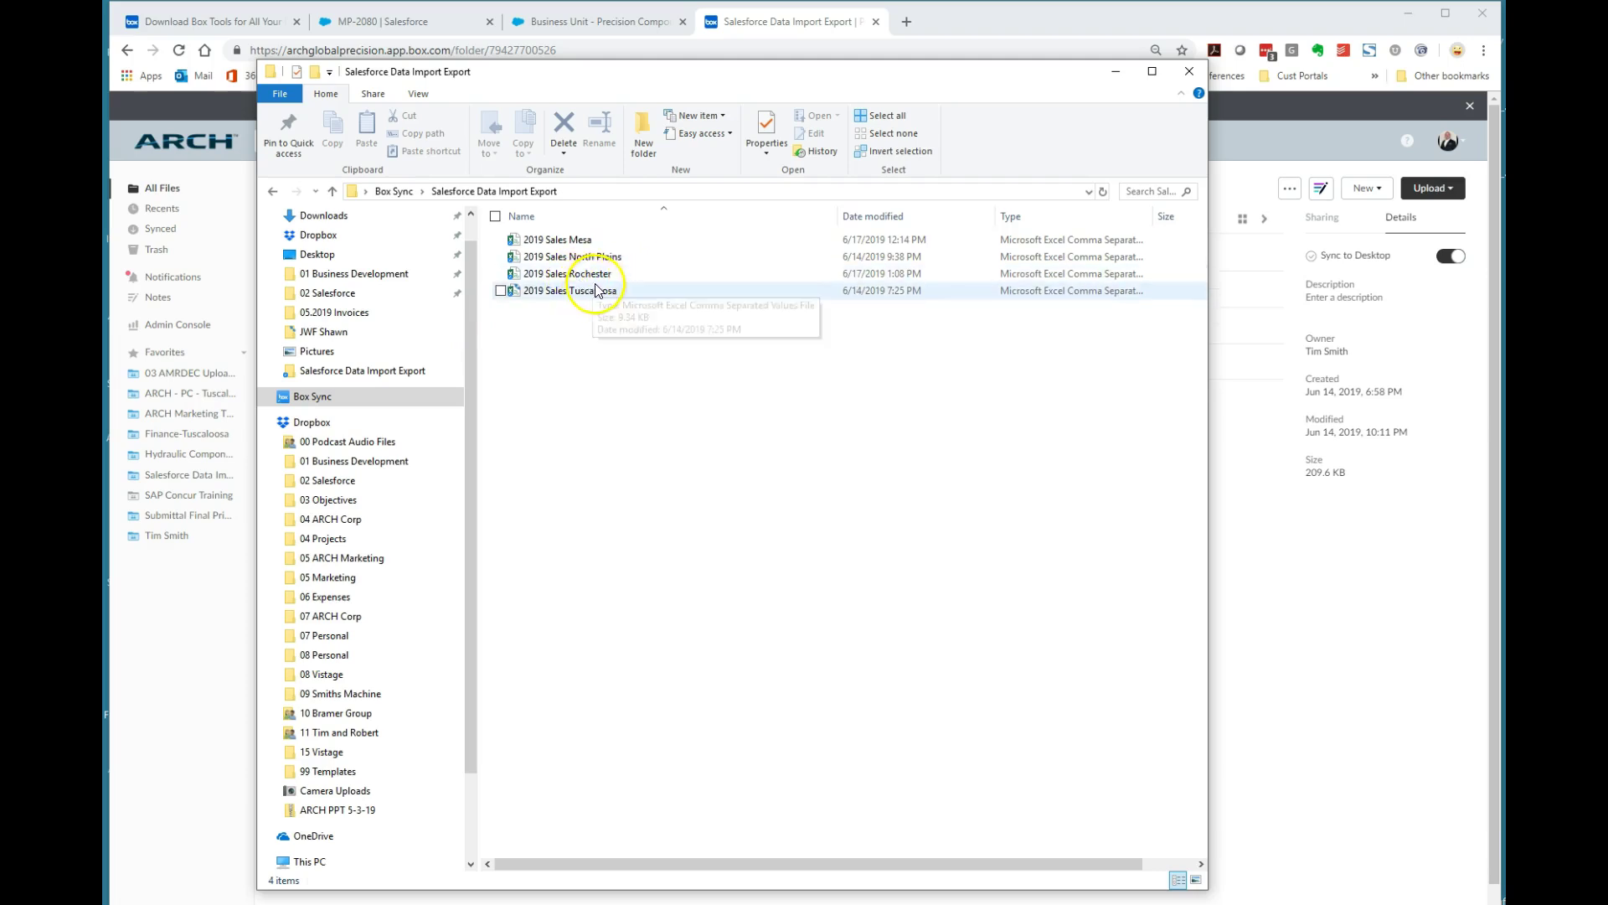
click(1119, 78)
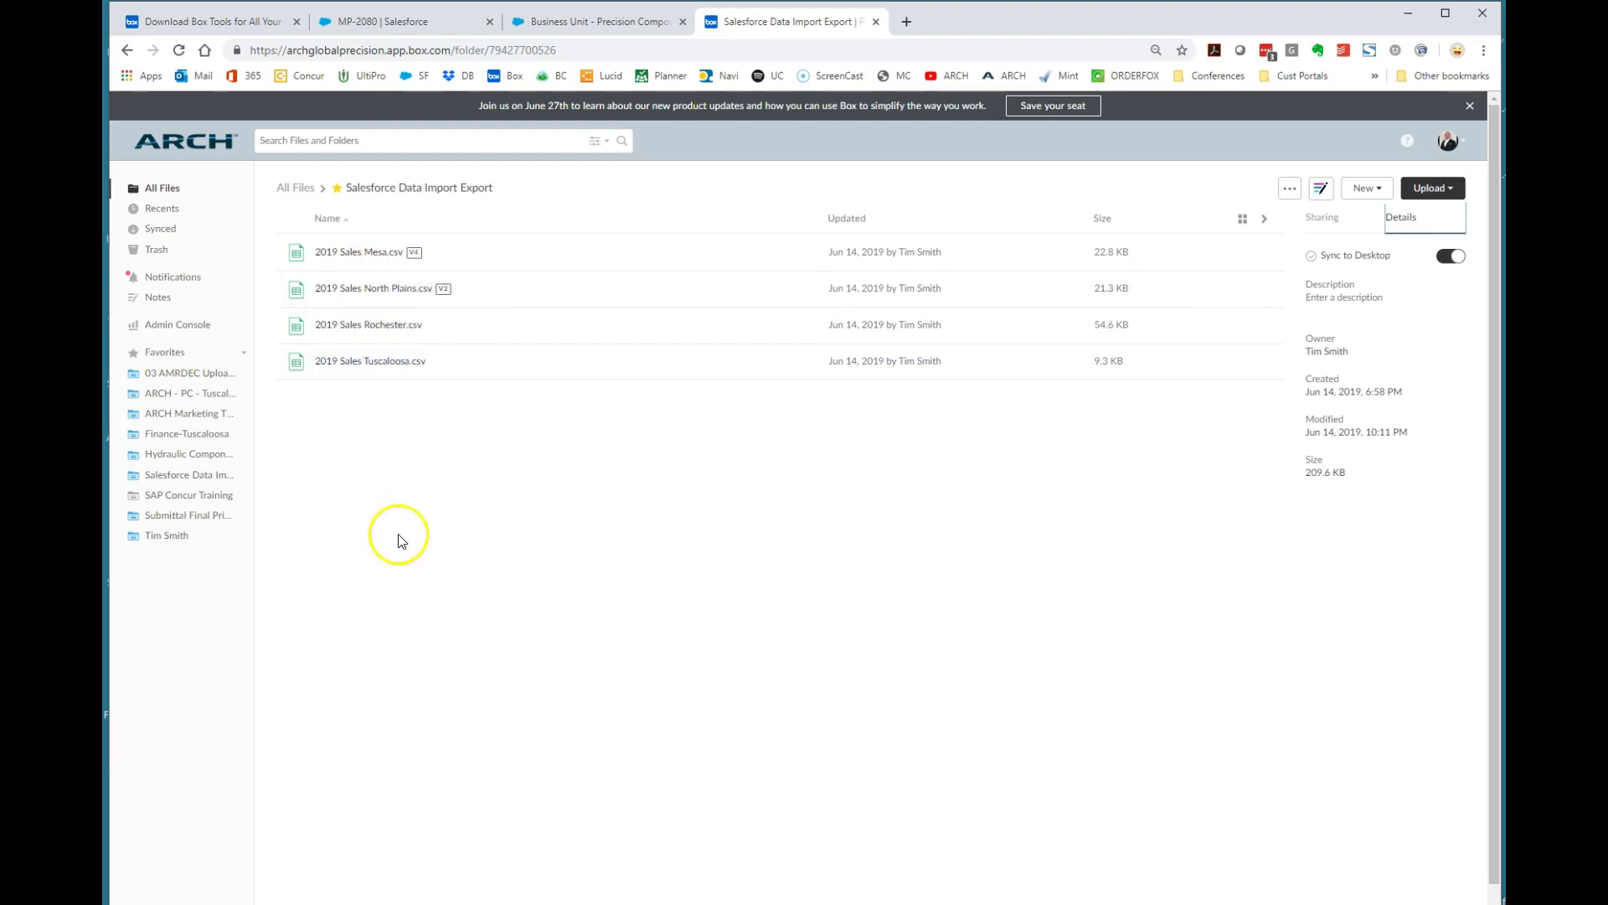
Open the synced 2019 Sales Rochester file in Excel and review its Forecast Amount and Invoiced columns.
click(345, 871)
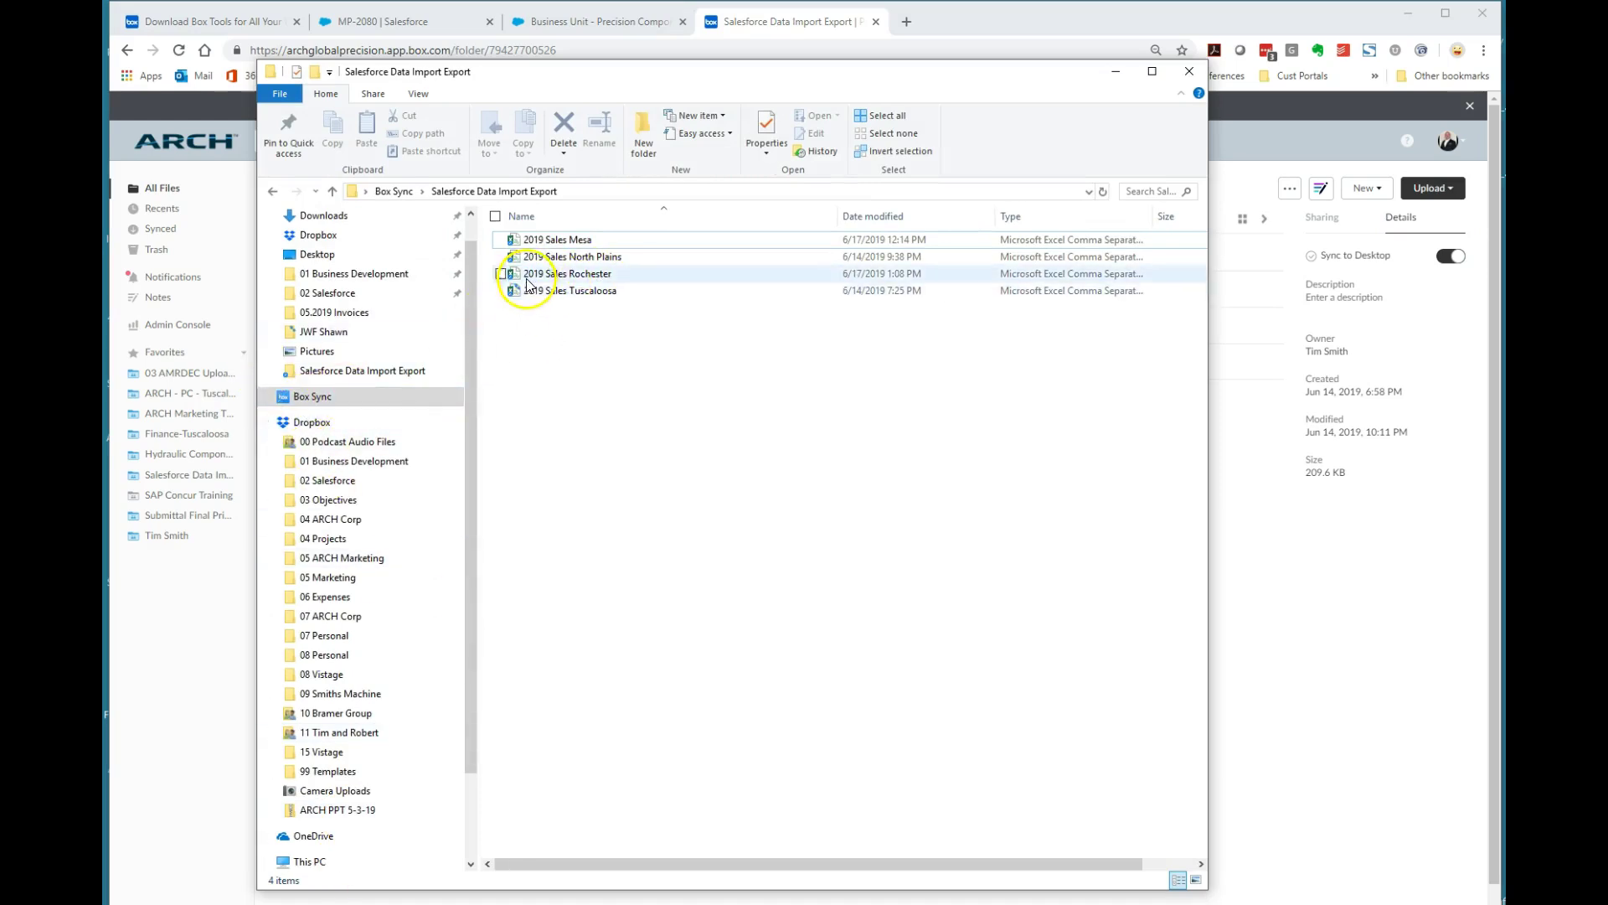
double_click(566, 278)
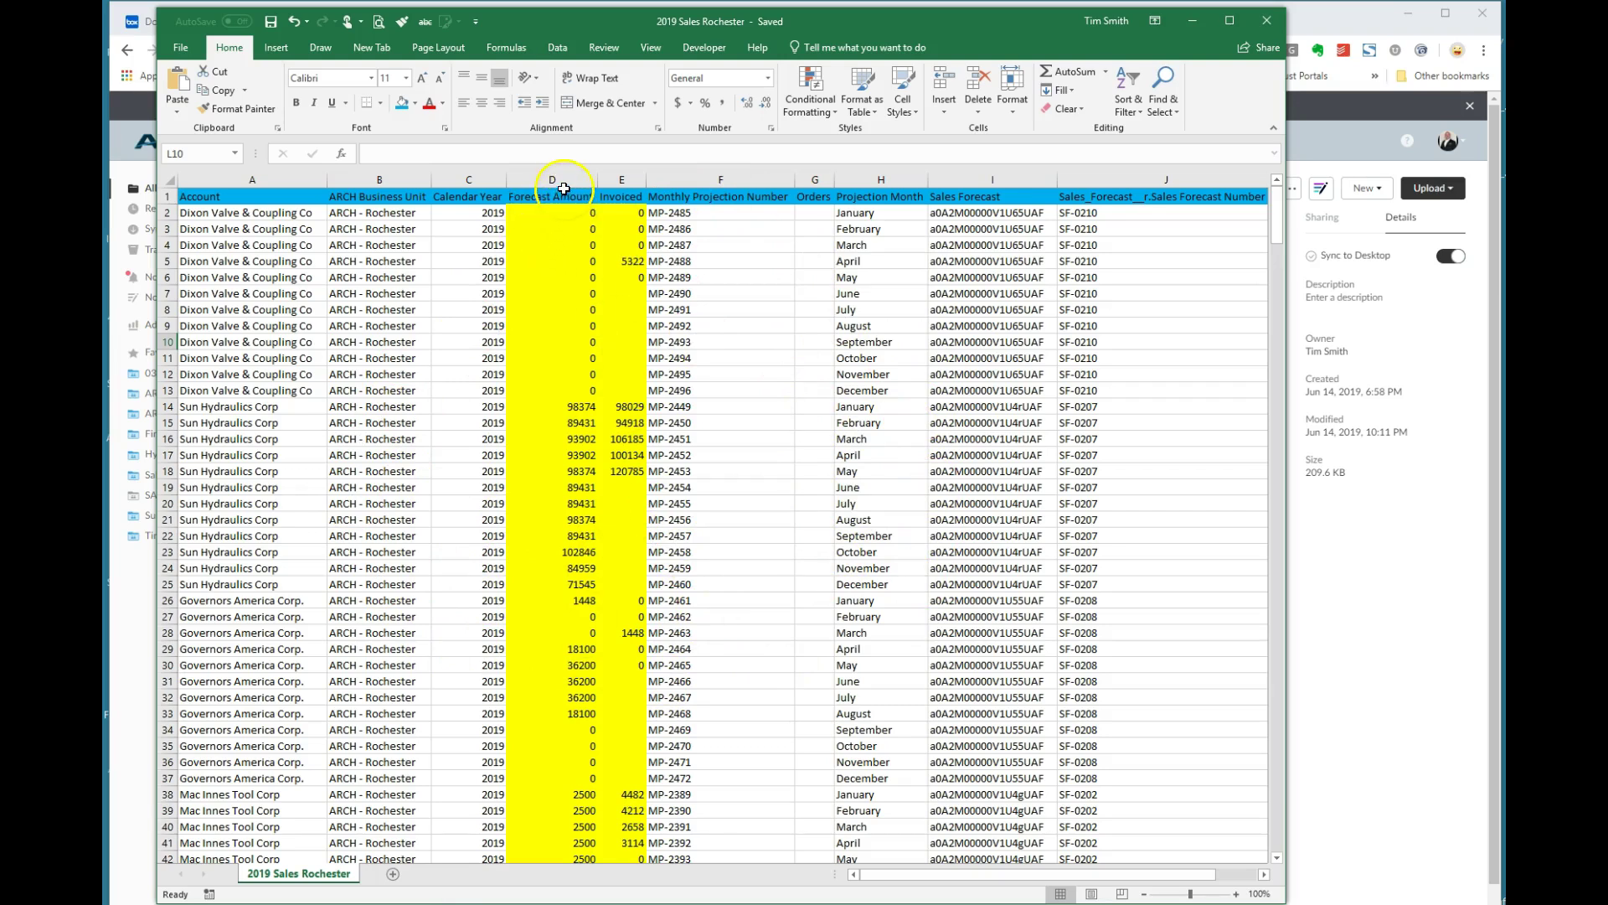
drag(553, 215, 549, 420)
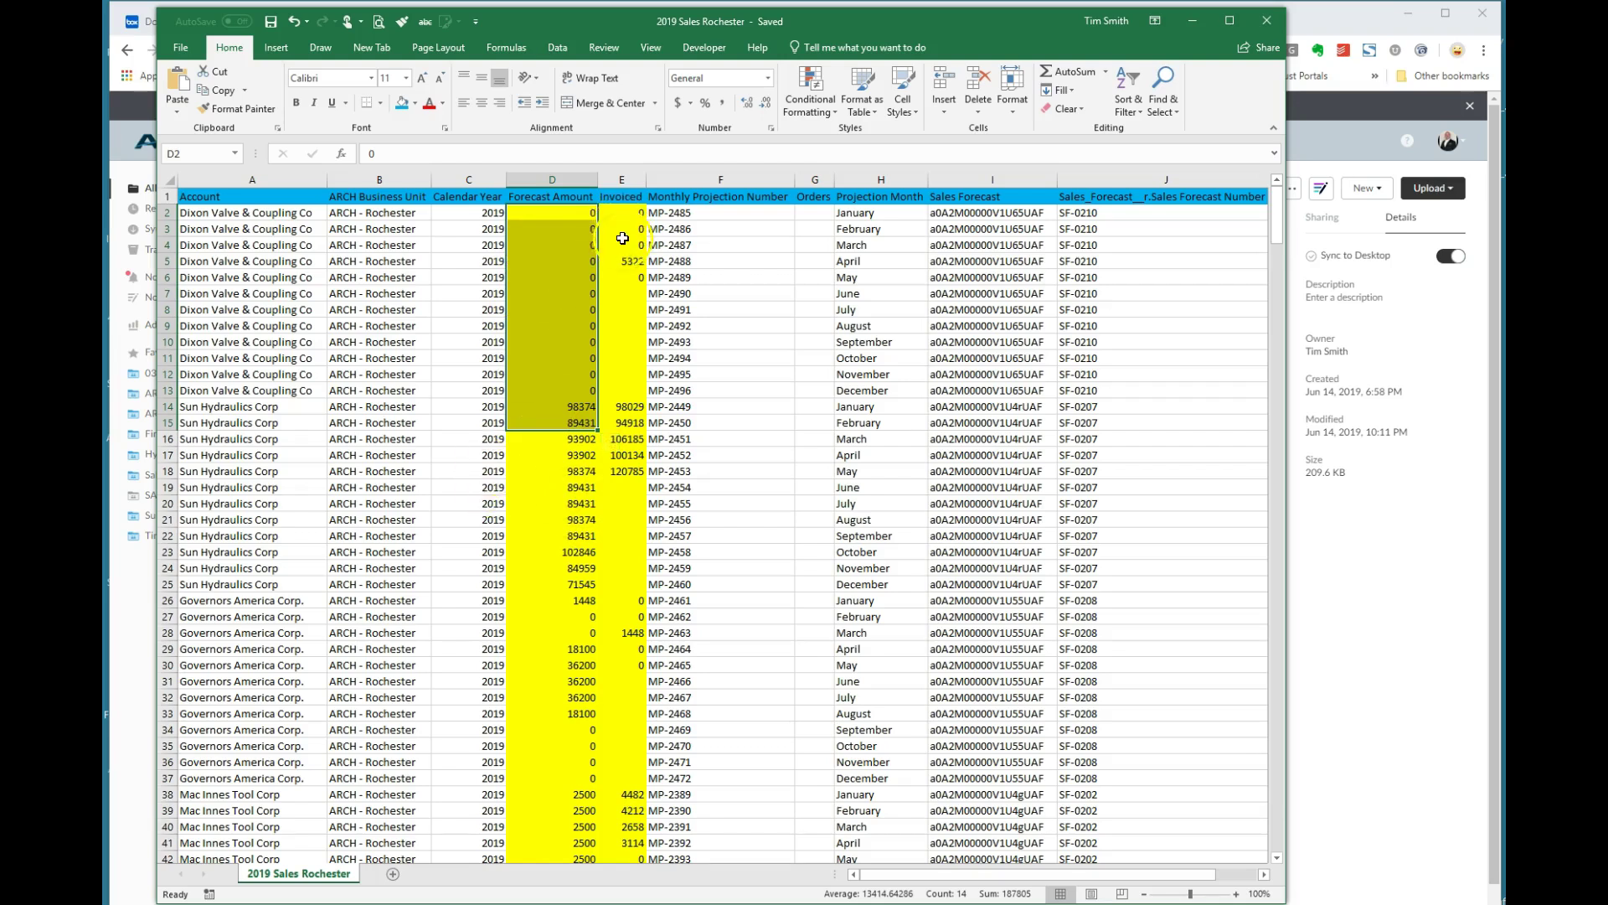
drag(621, 241, 626, 294)
click(626, 293)
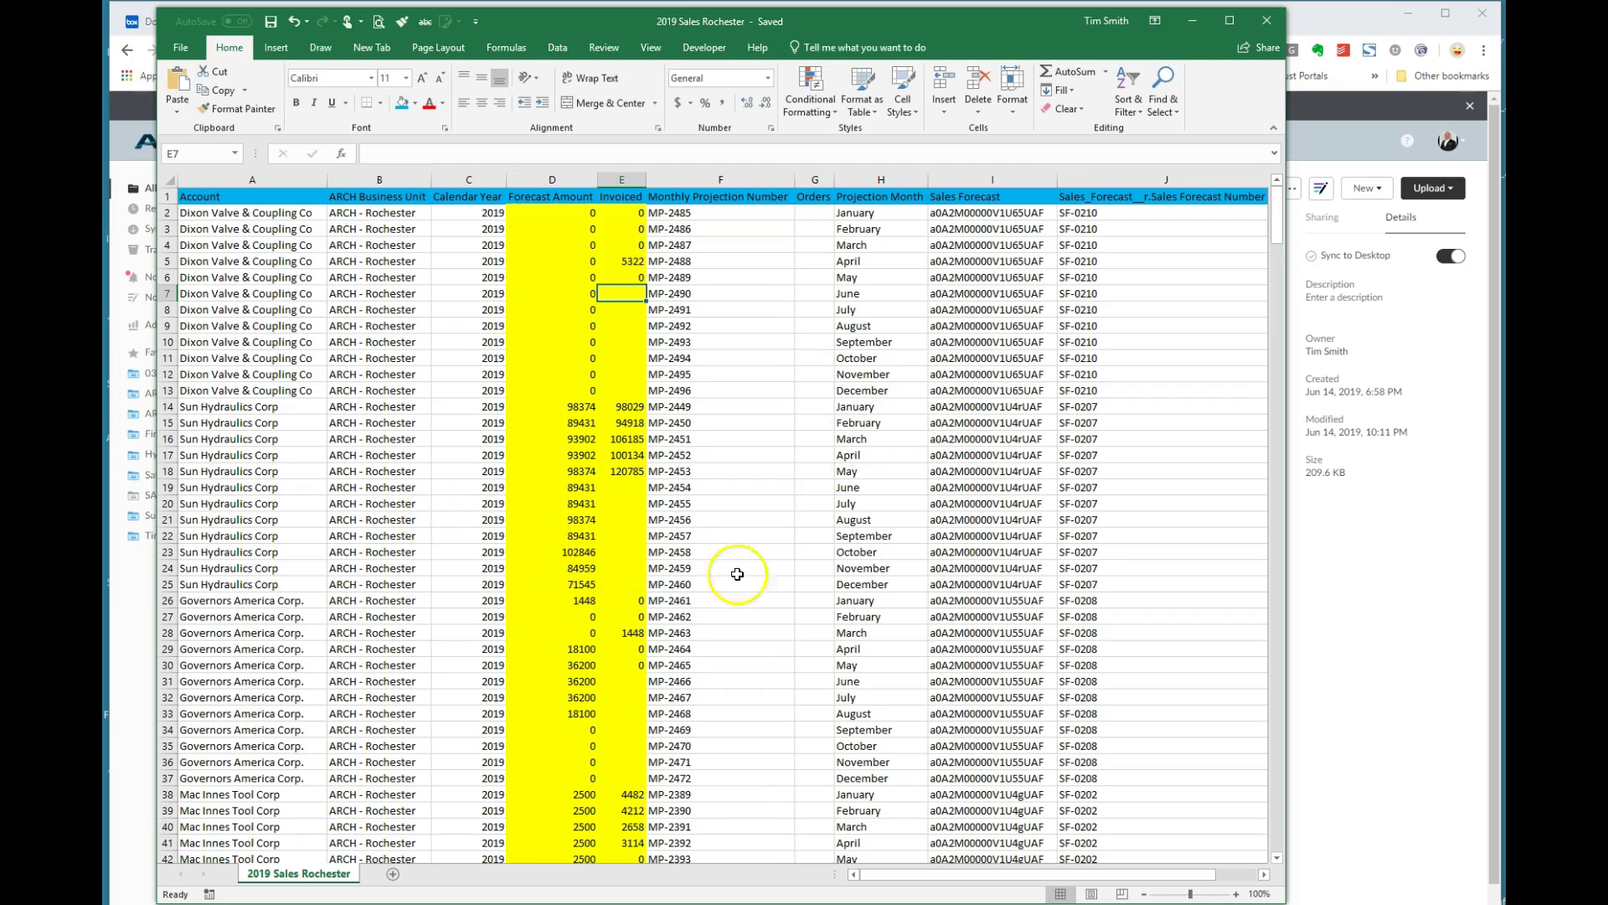
scroll(541, 645, down, 2)
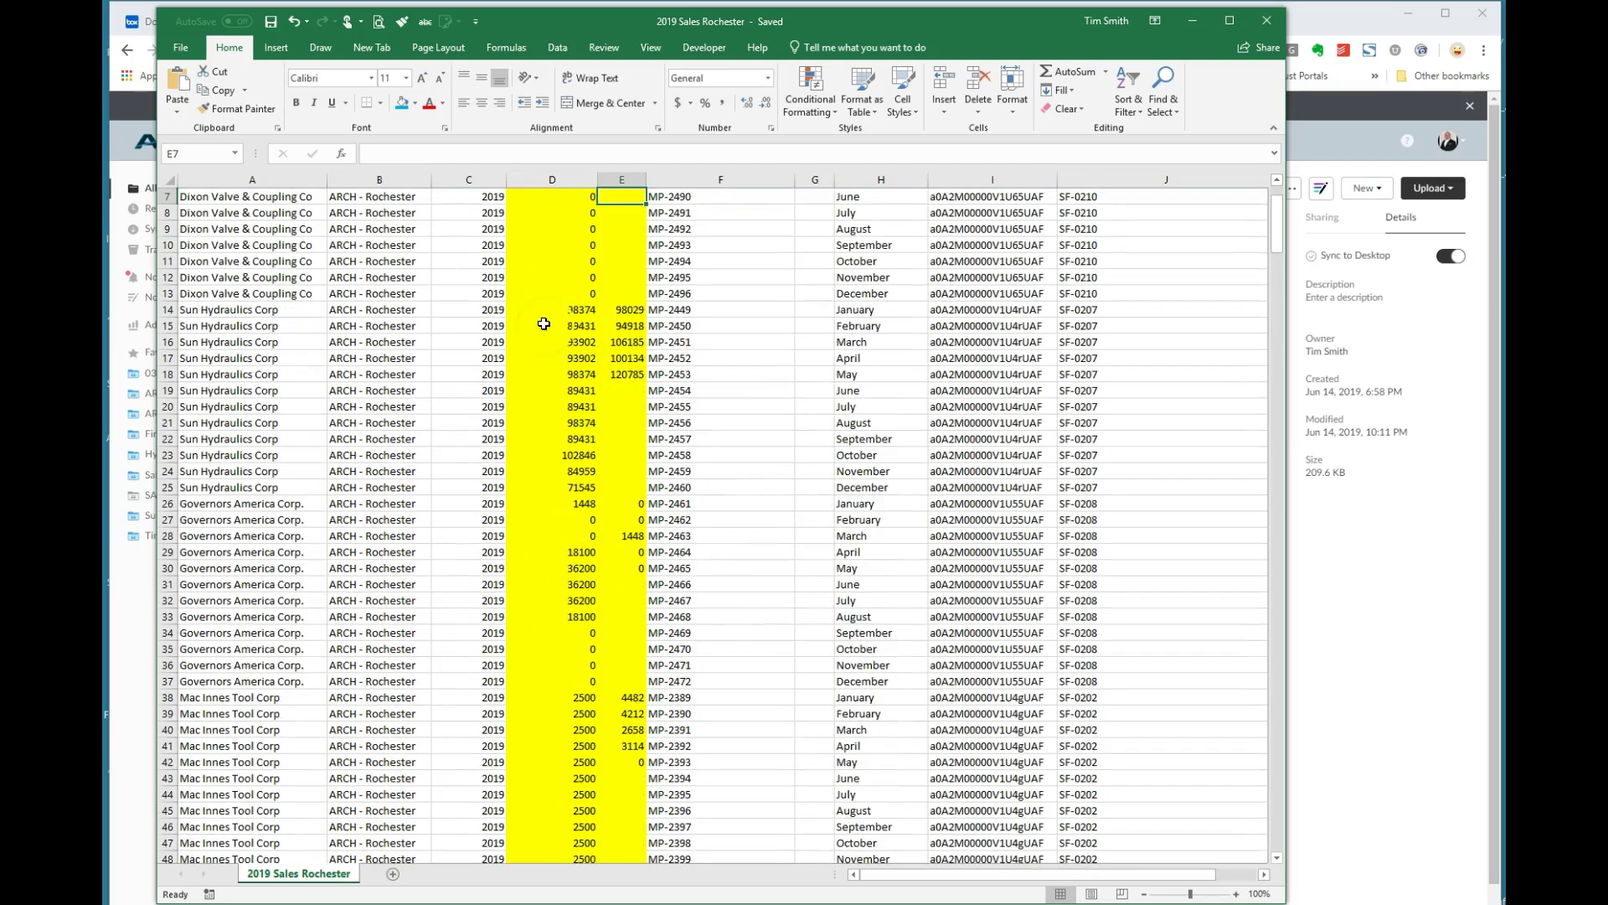
scroll(536, 402, up, 2)
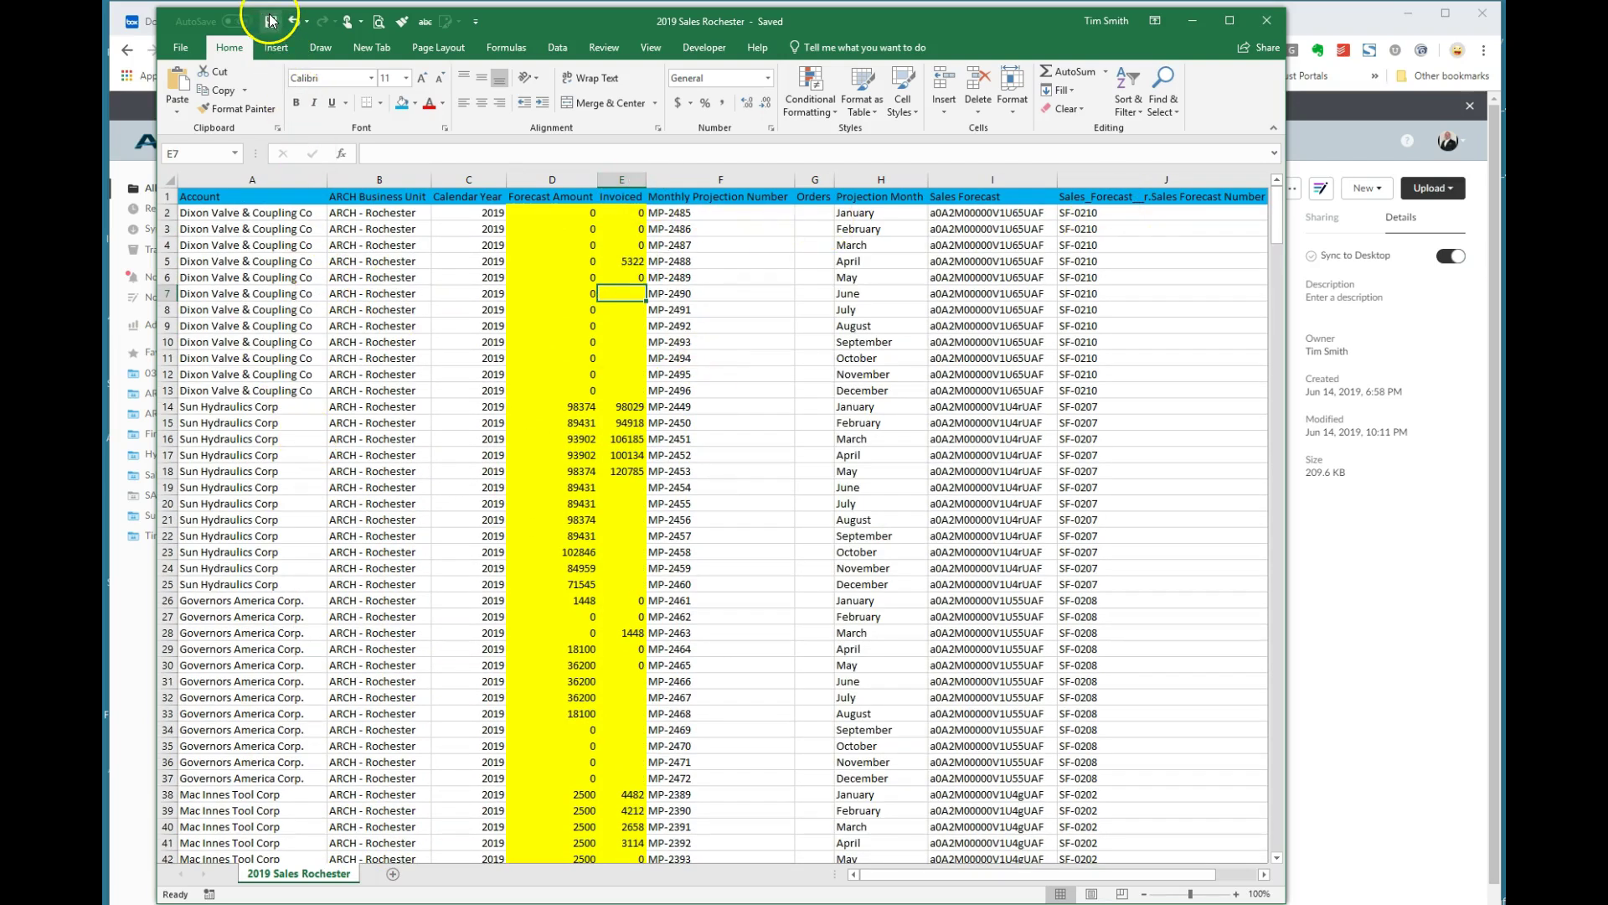
Close the 2019 Sales Rochester workbook, choosing to remove the recovered files, and minimize File Explorer.
click(1267, 26)
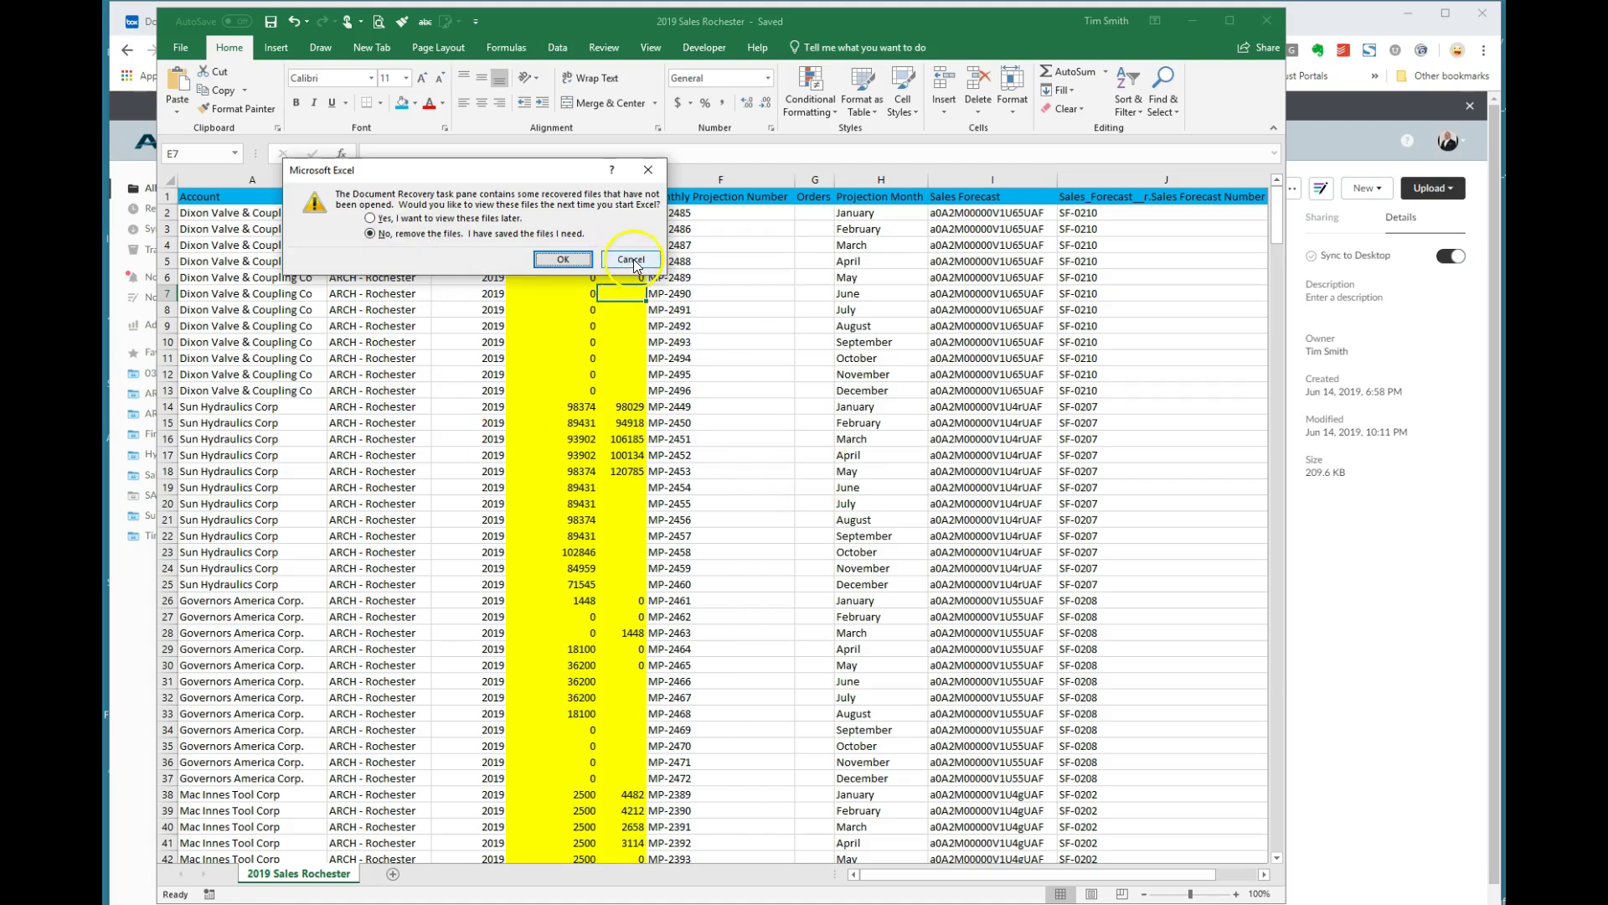
click(561, 259)
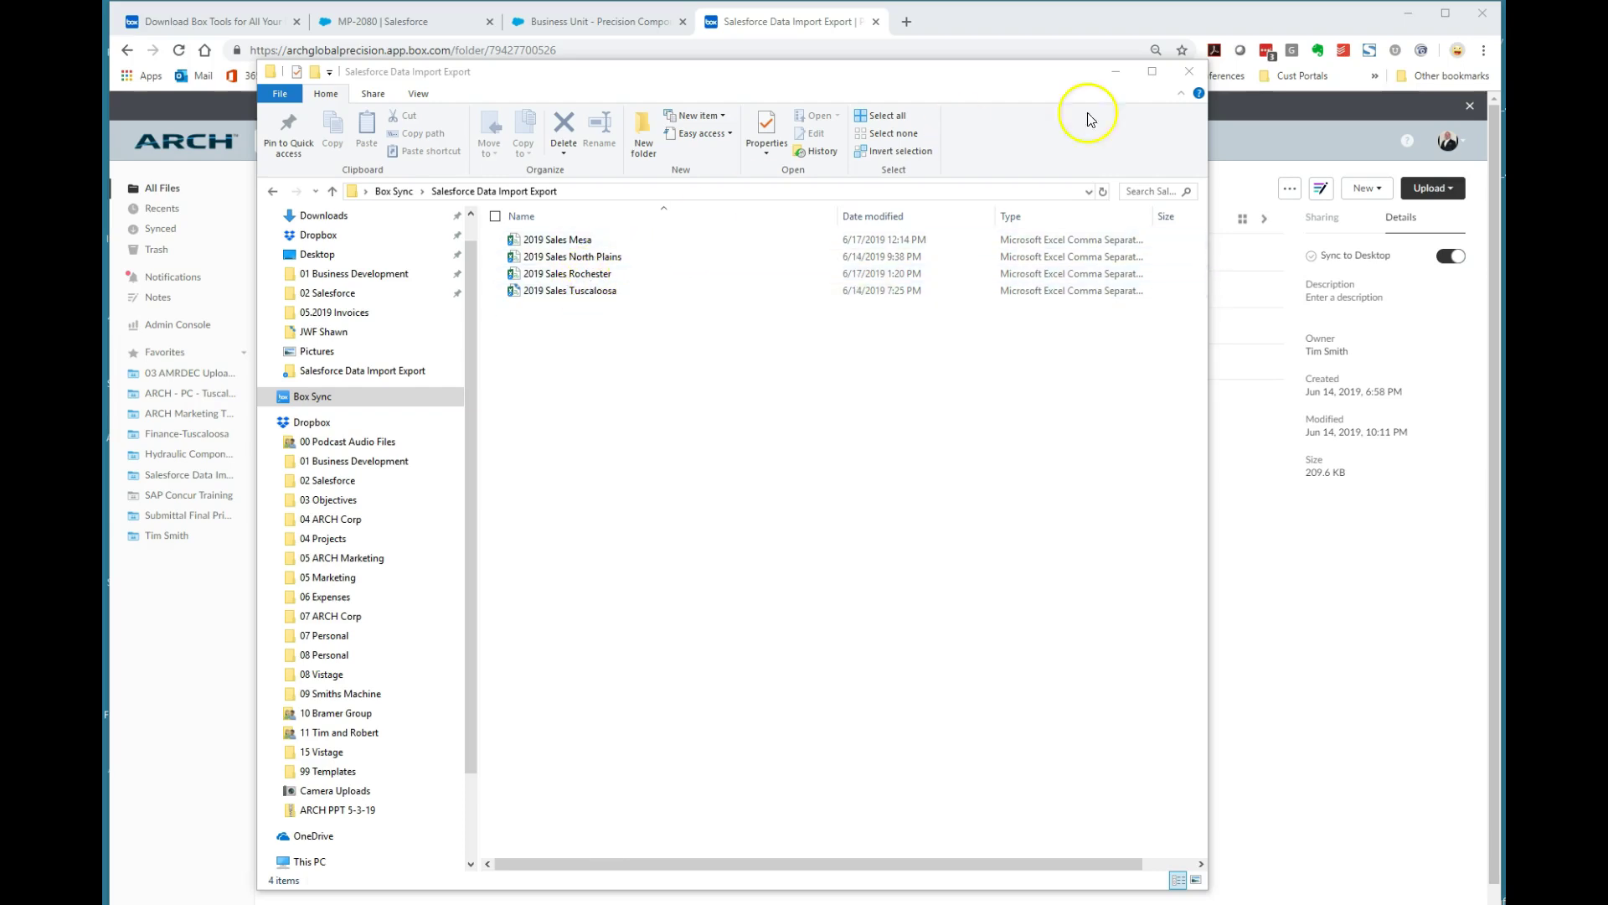
click(1117, 71)
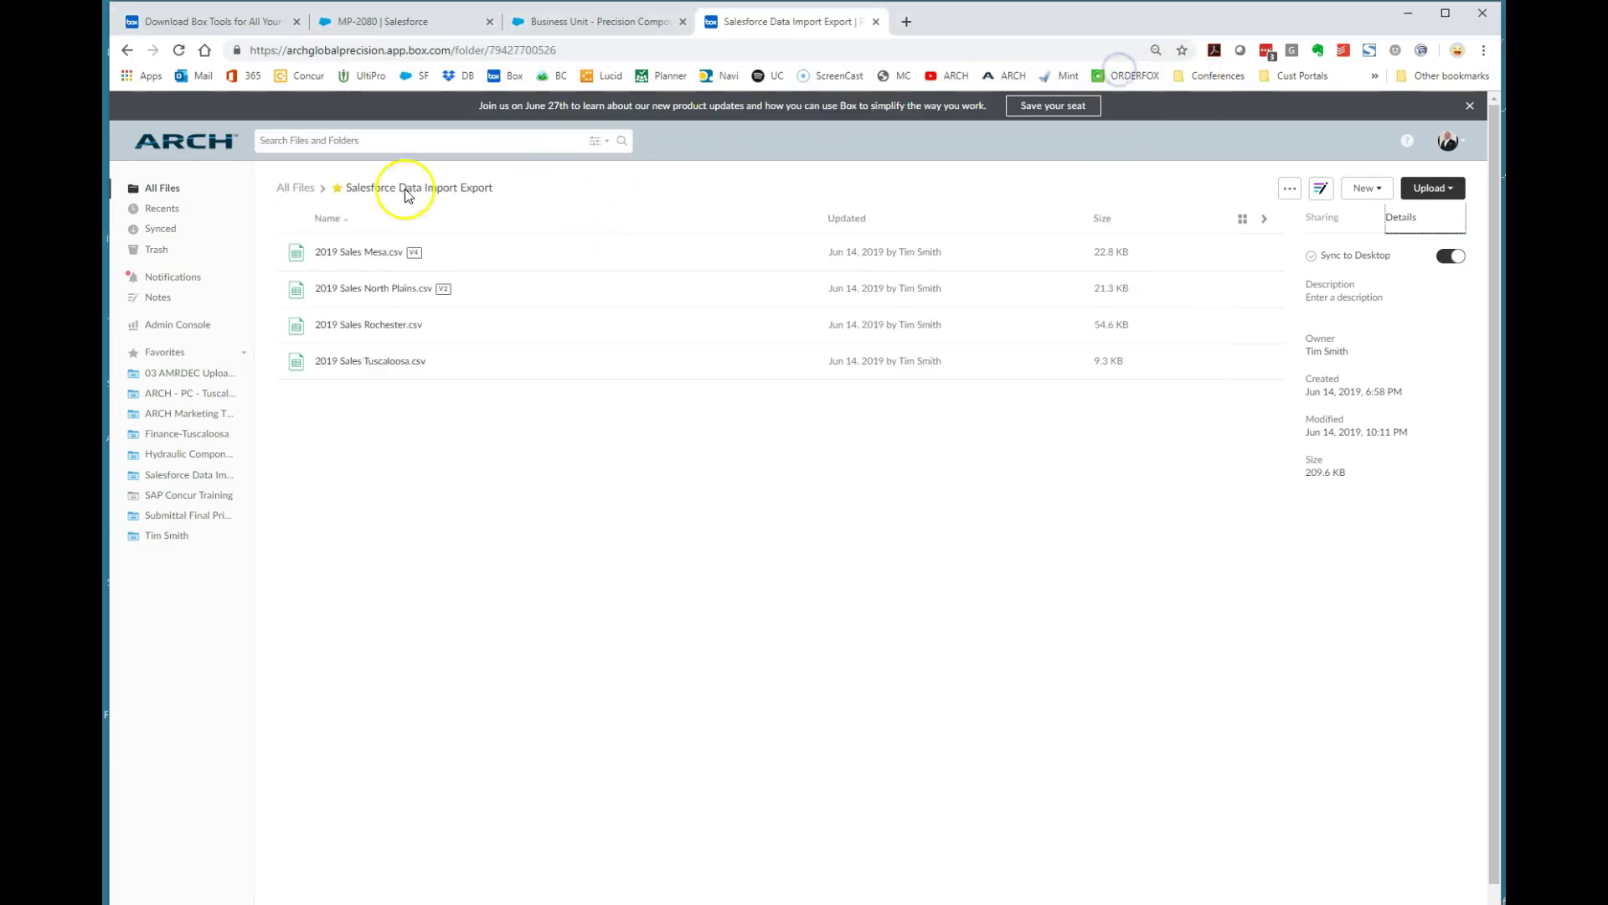
Return to the April 2019 monthly projection in Salesforce and check its related records and details.
click(598, 21)
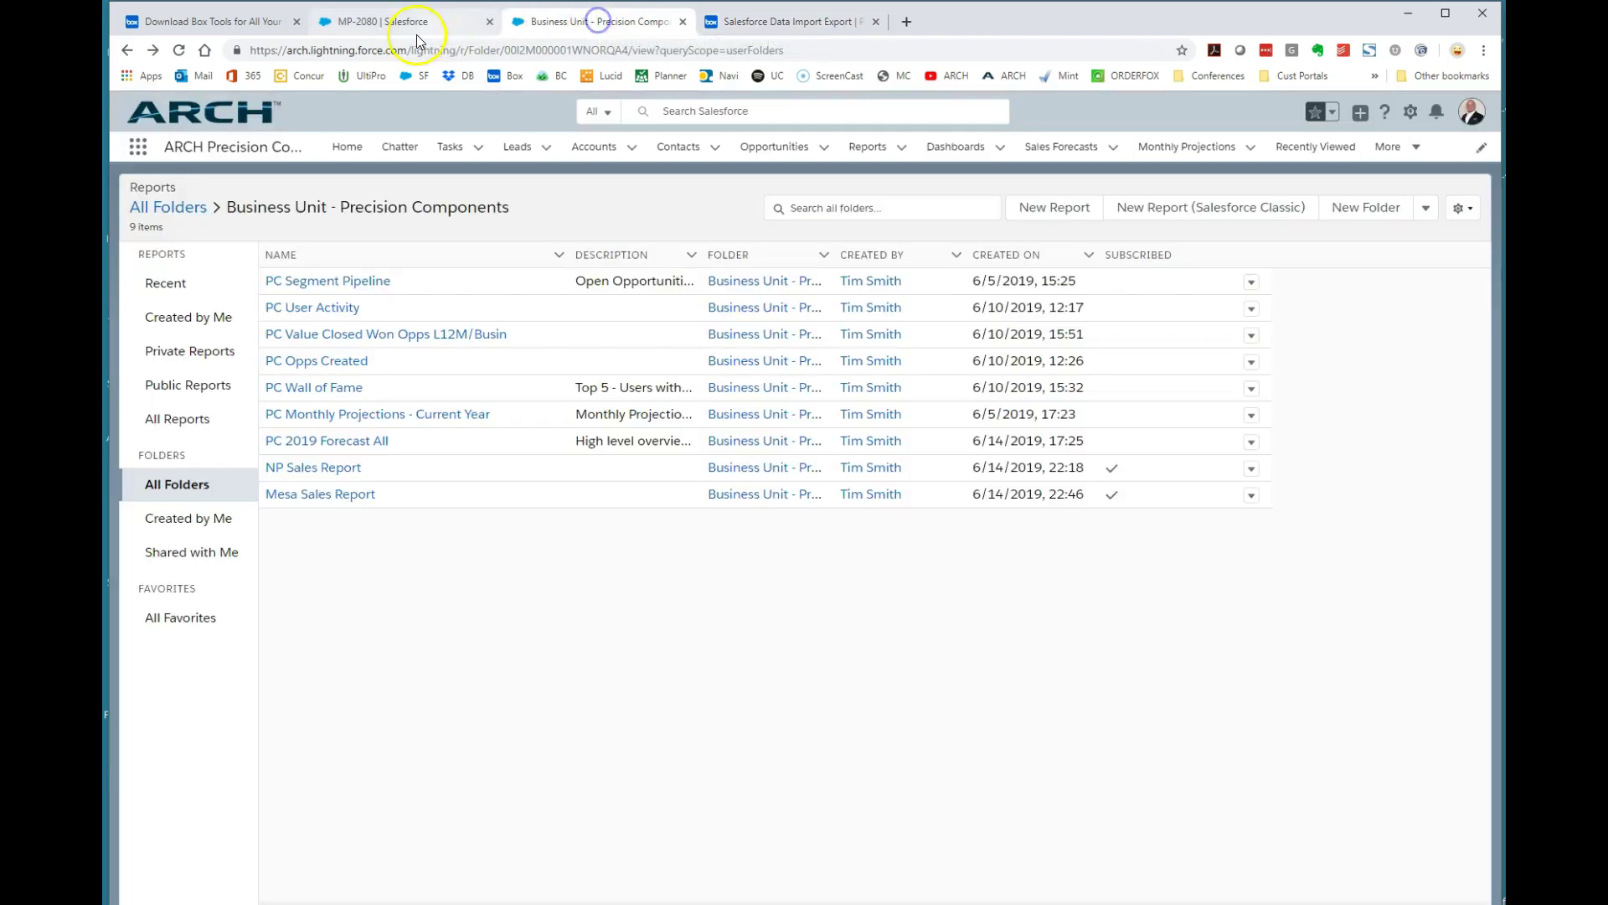
click(424, 28)
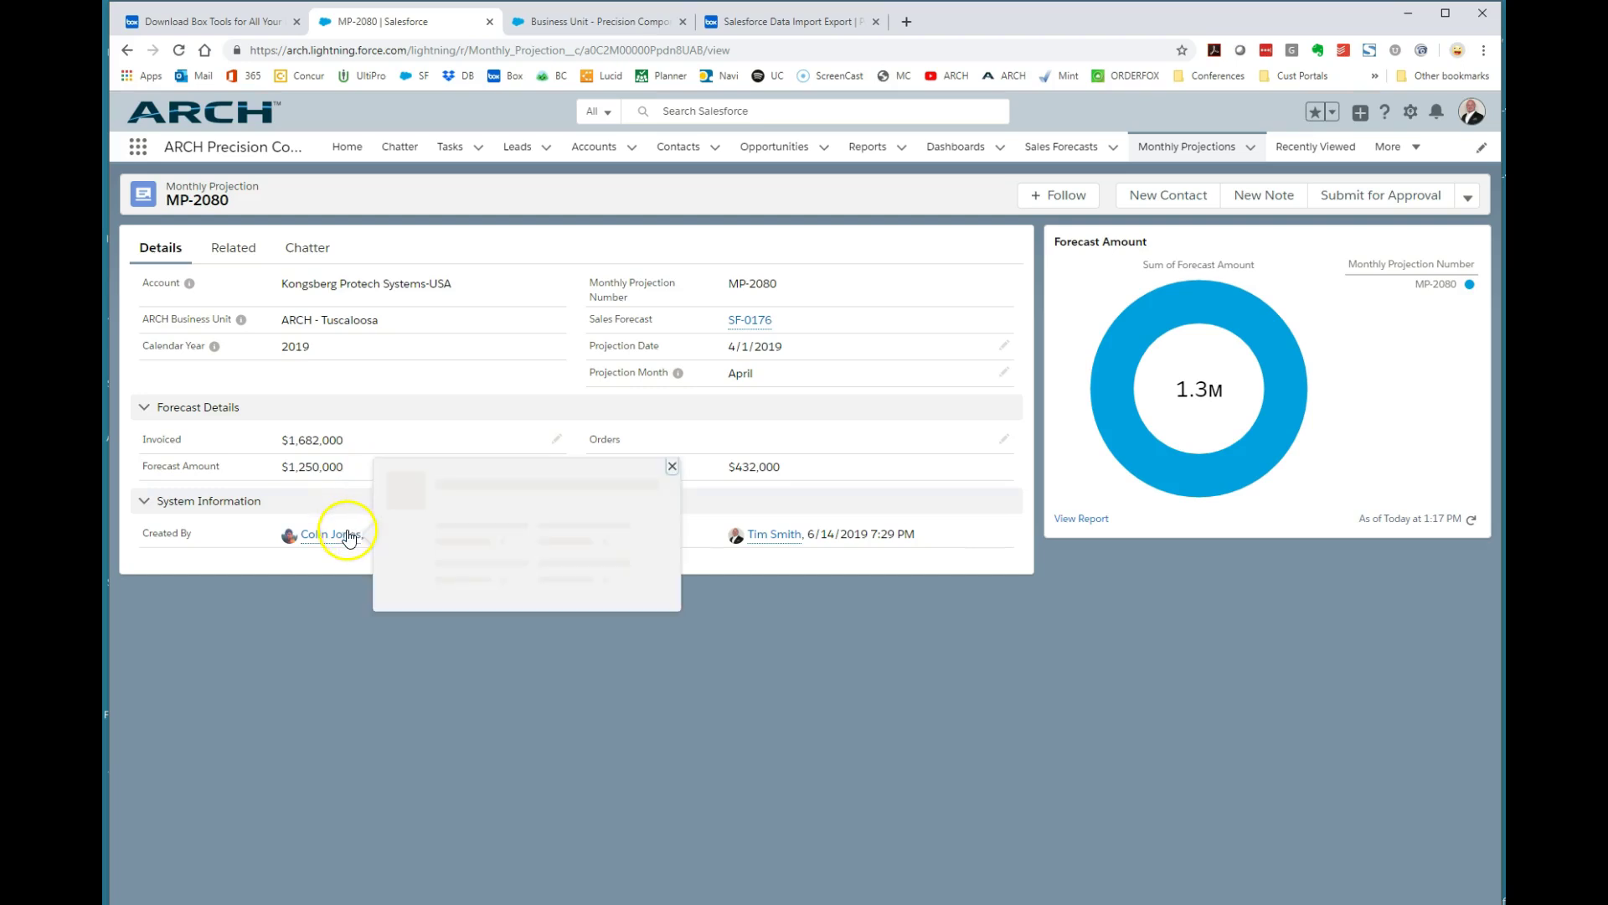
click(235, 253)
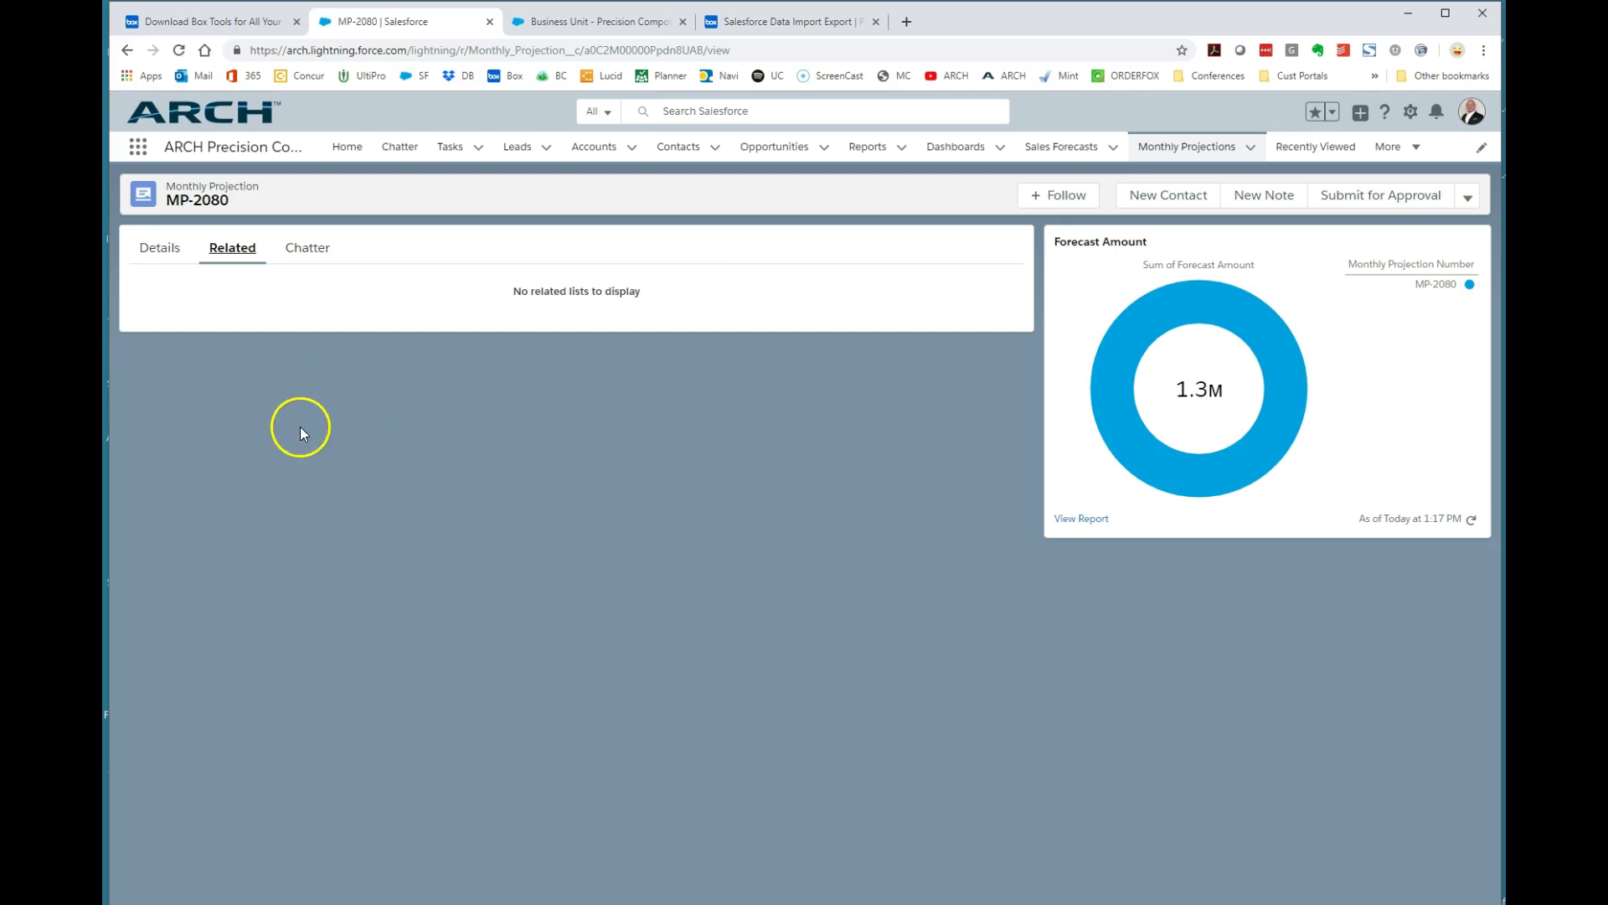
click(160, 247)
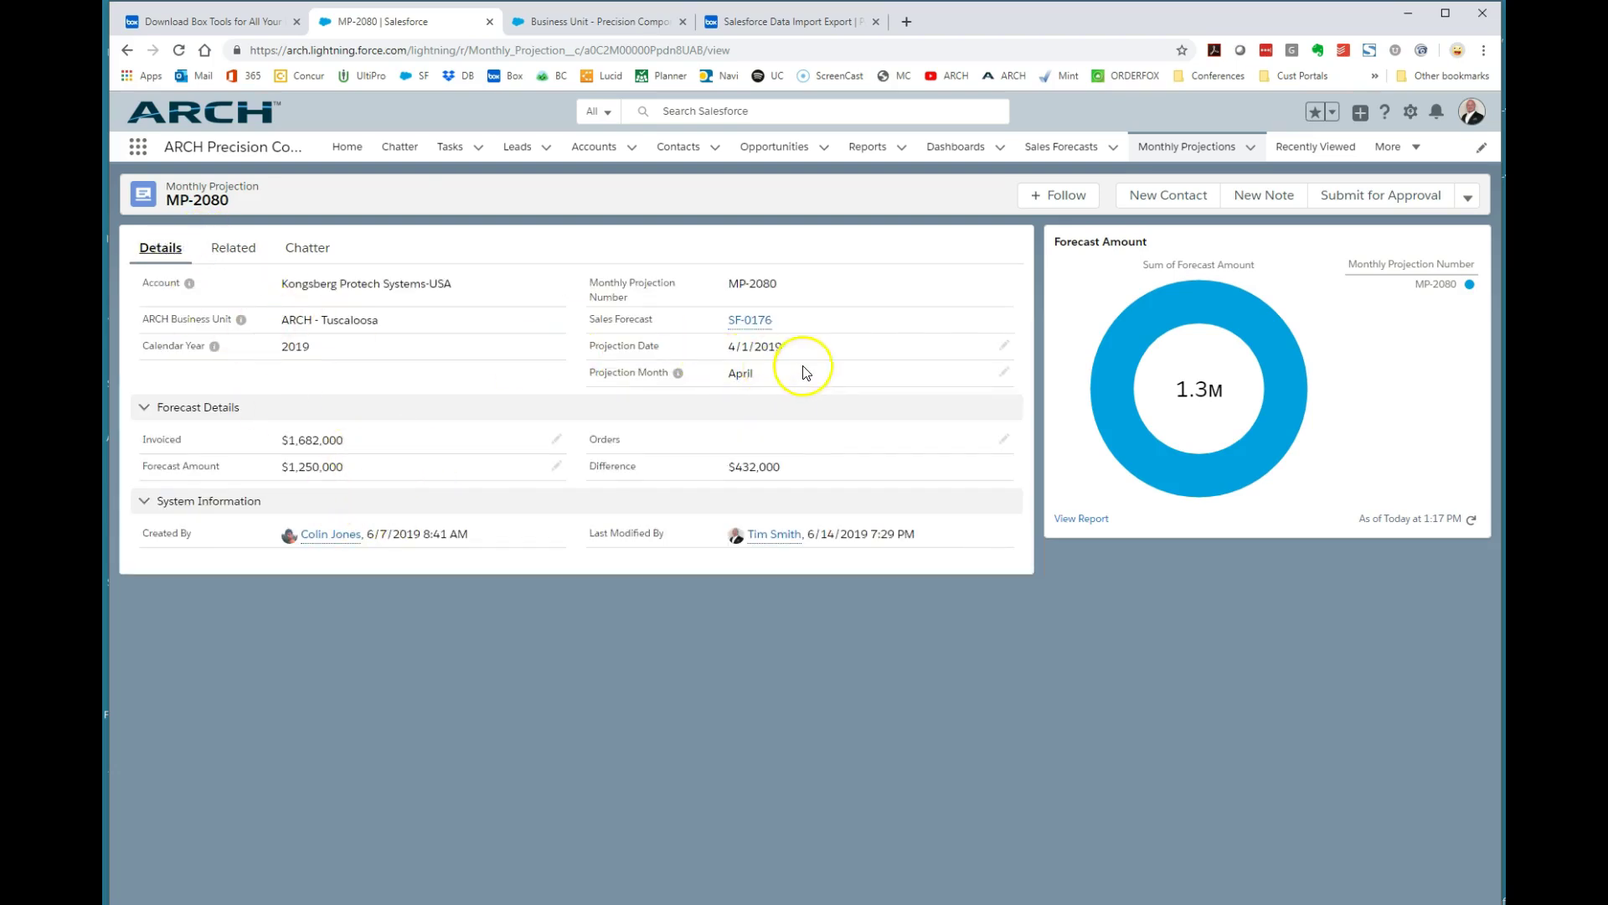
Open the Invoiced amount of the April 2019 monthly projection for inline editing and save the record.
click(557, 440)
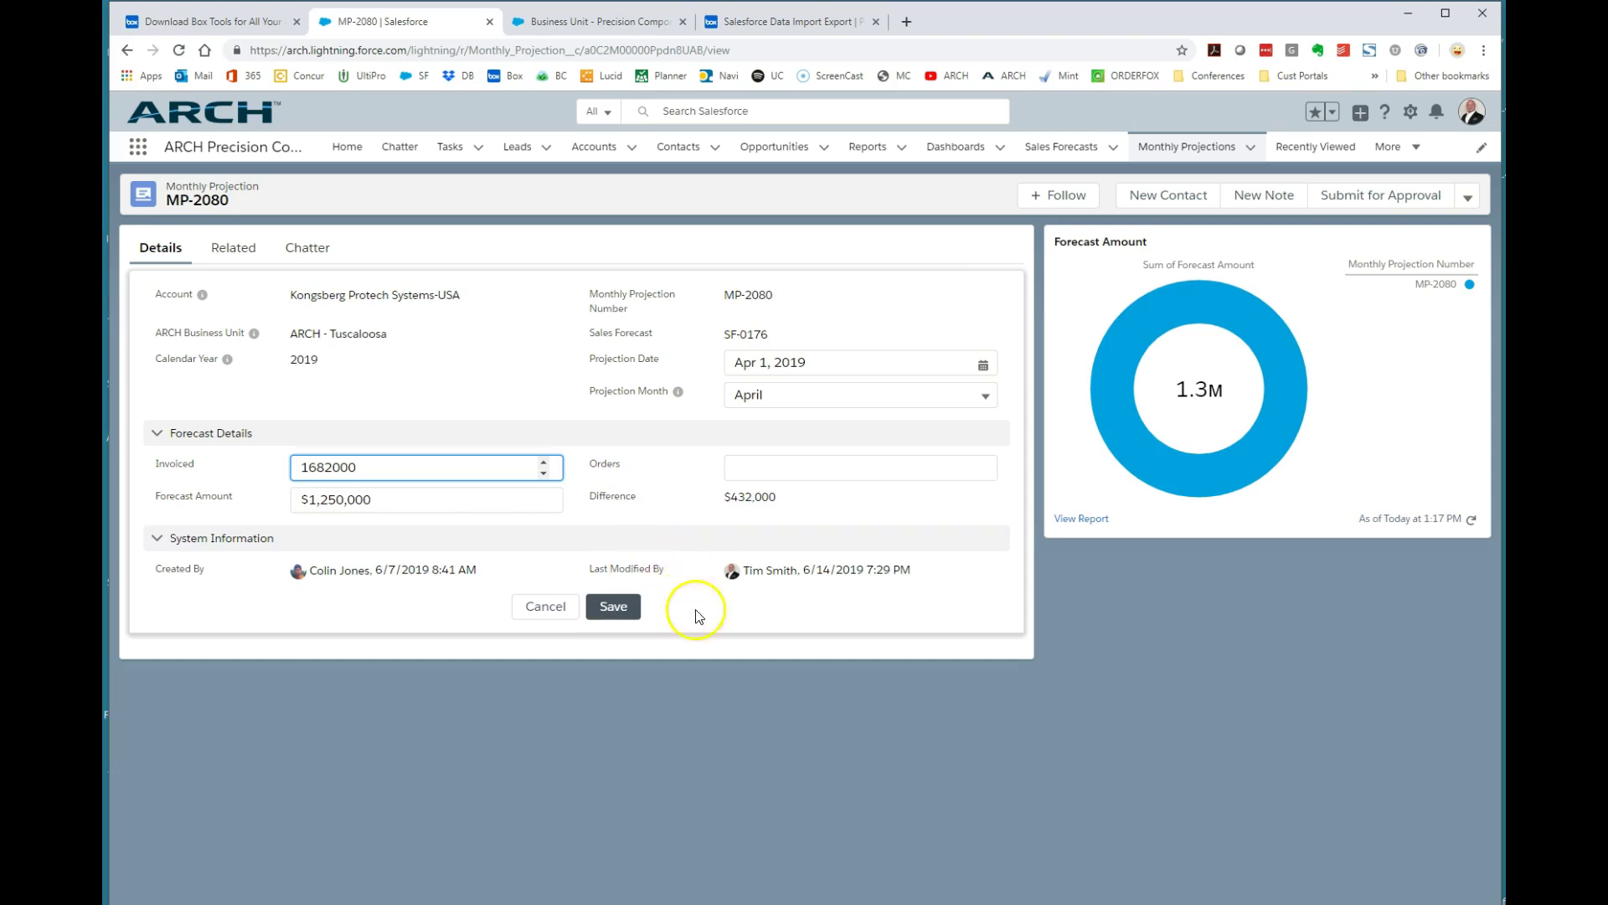
click(613, 605)
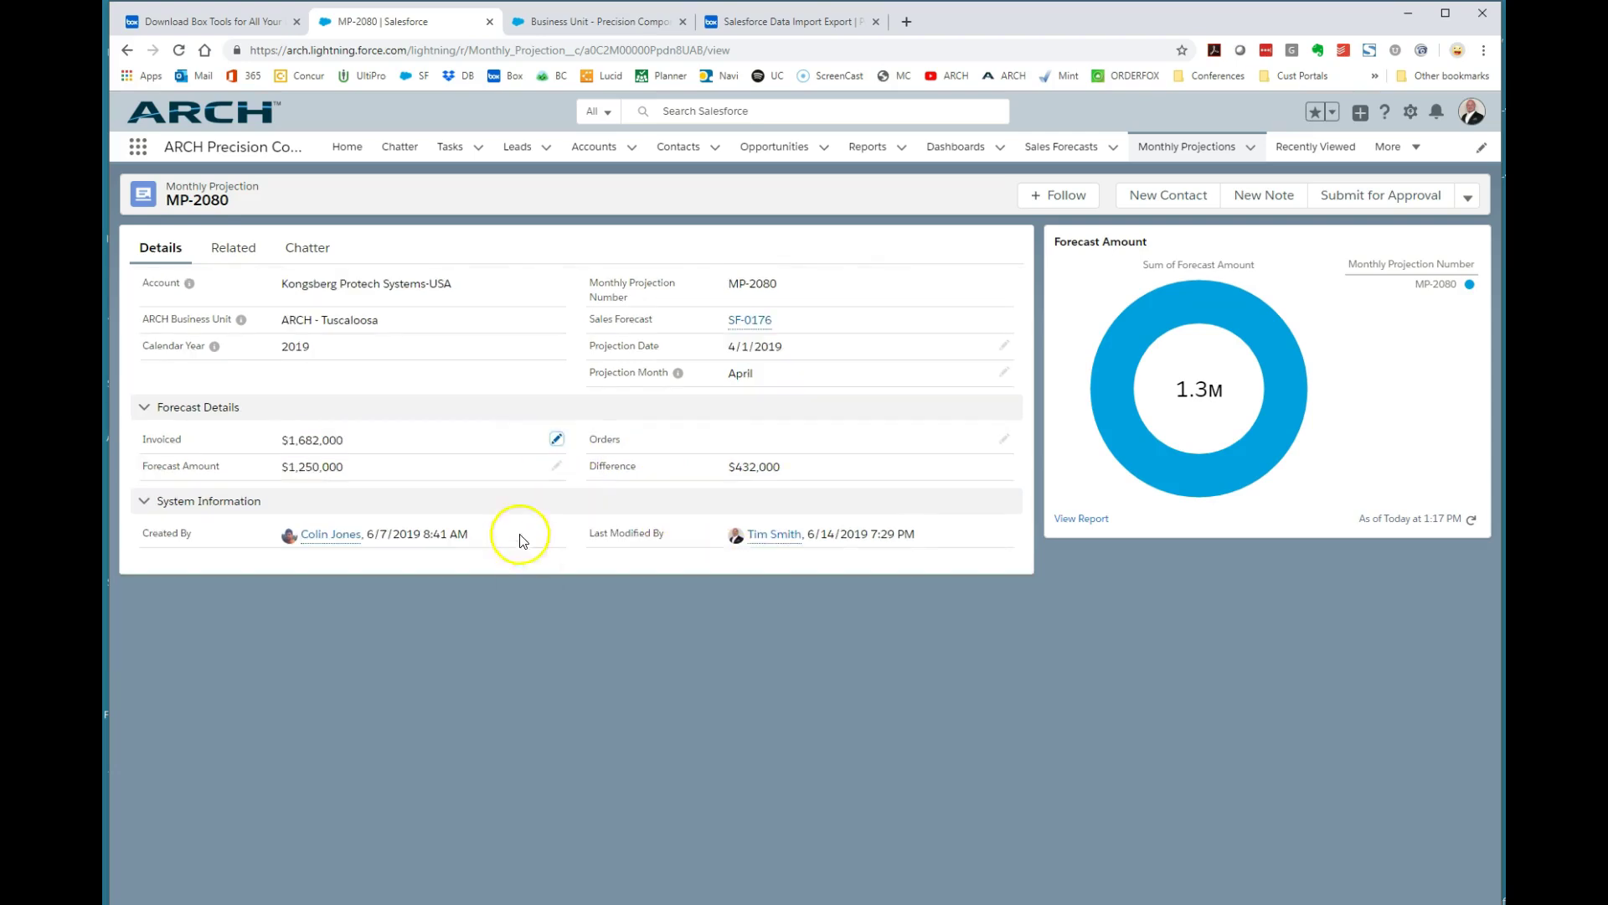
Return to the Box downloads page, check the sync status in the Box Sync desktop app, and minimize its window.
click(211, 22)
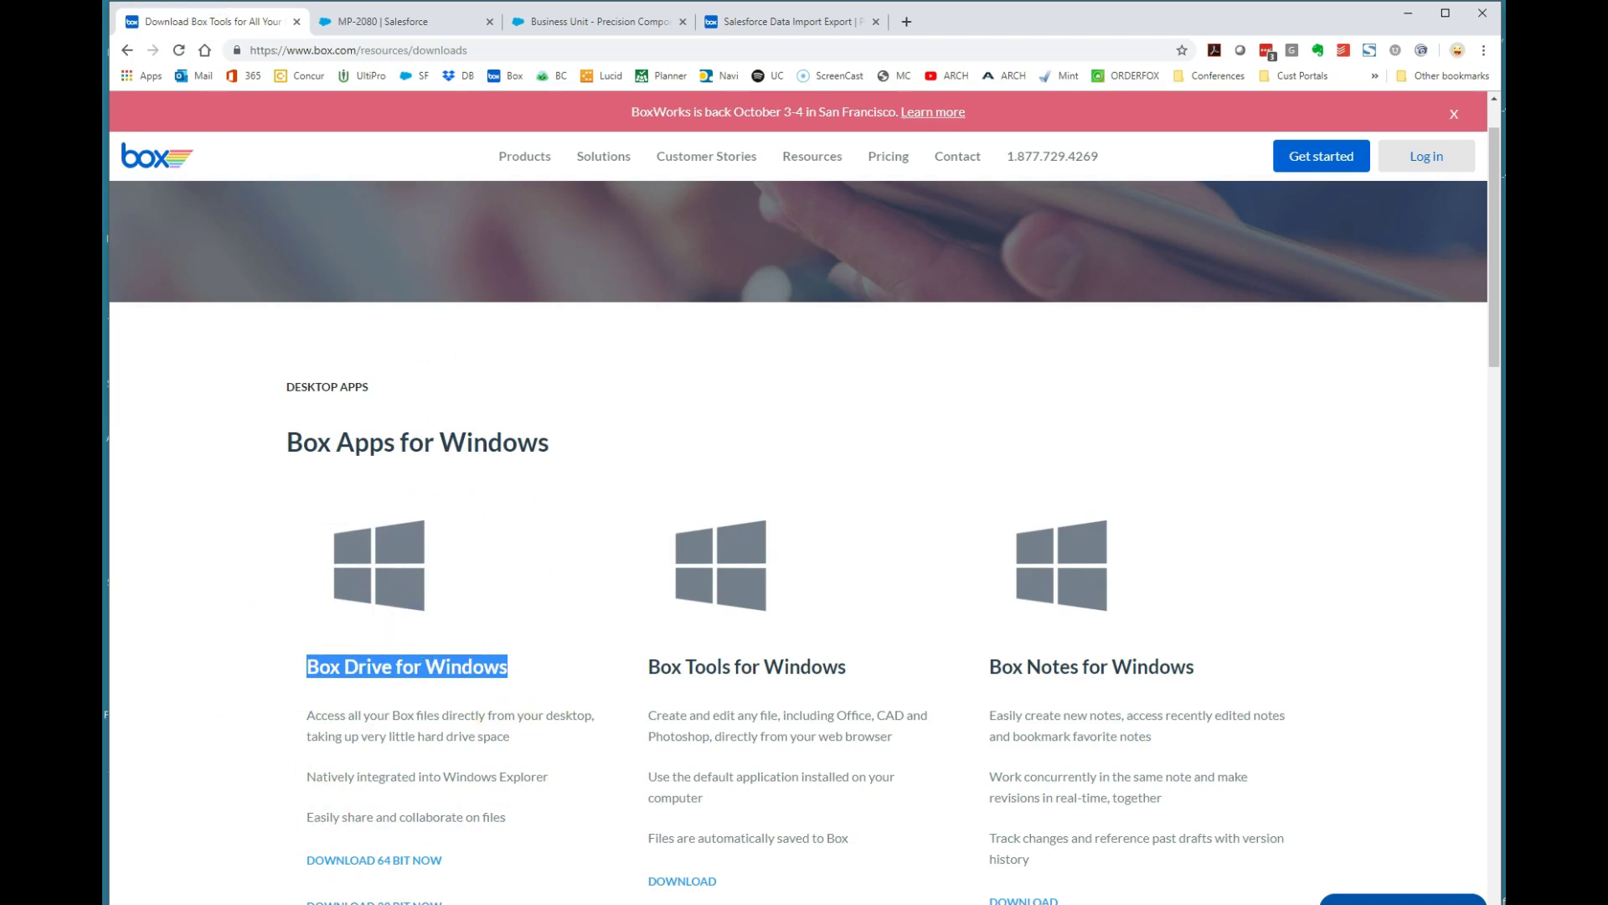
click(478, 901)
click(814, 373)
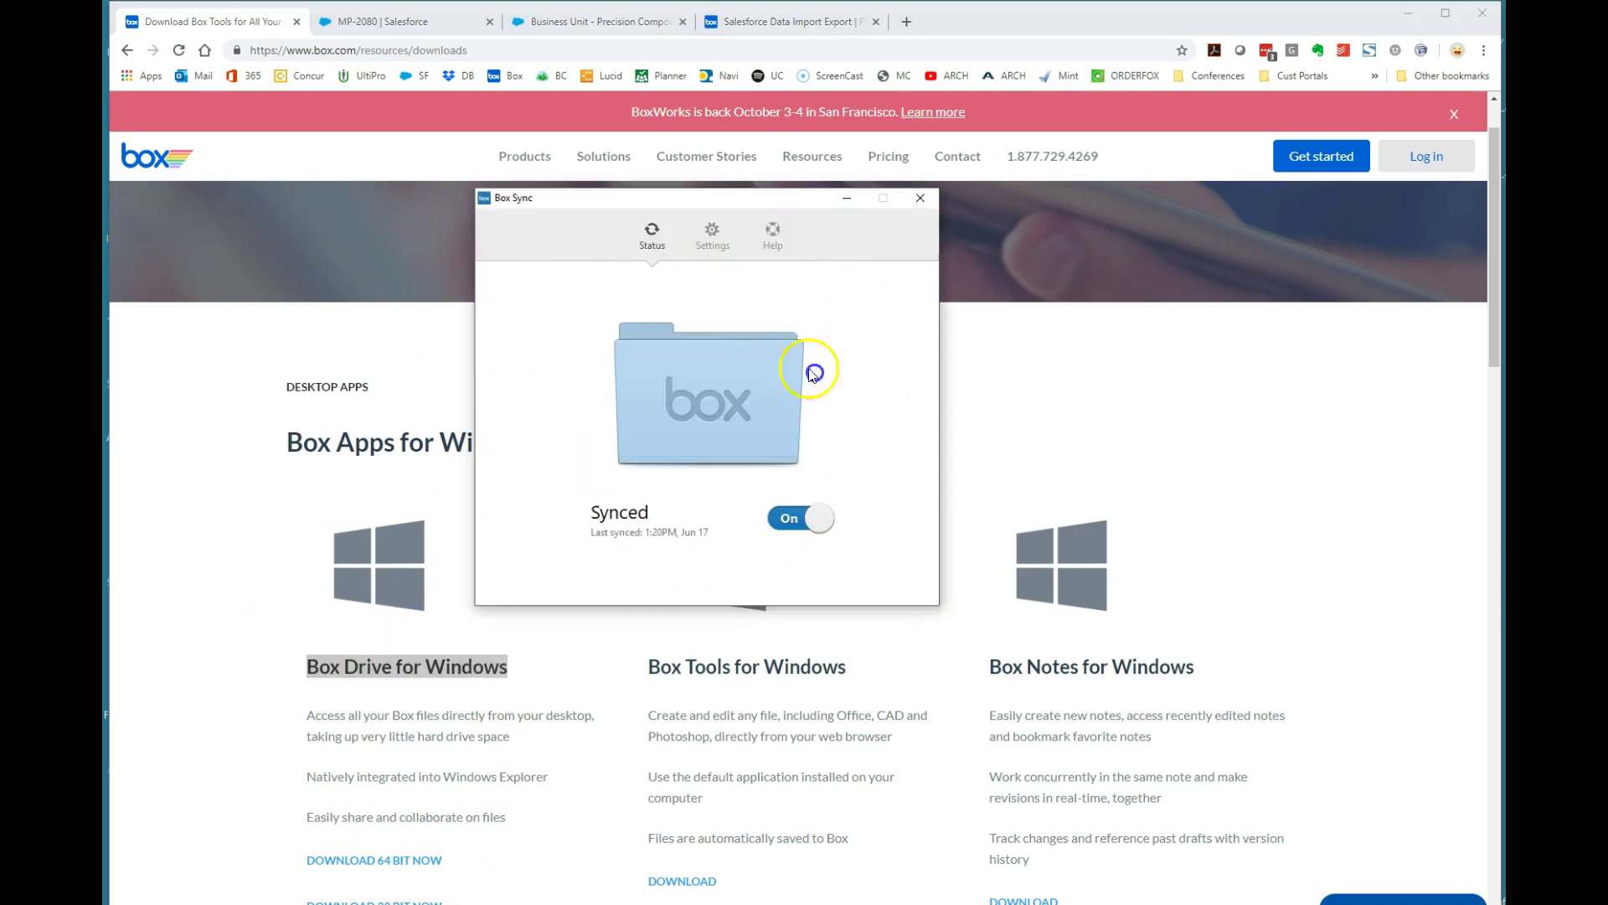
click(851, 198)
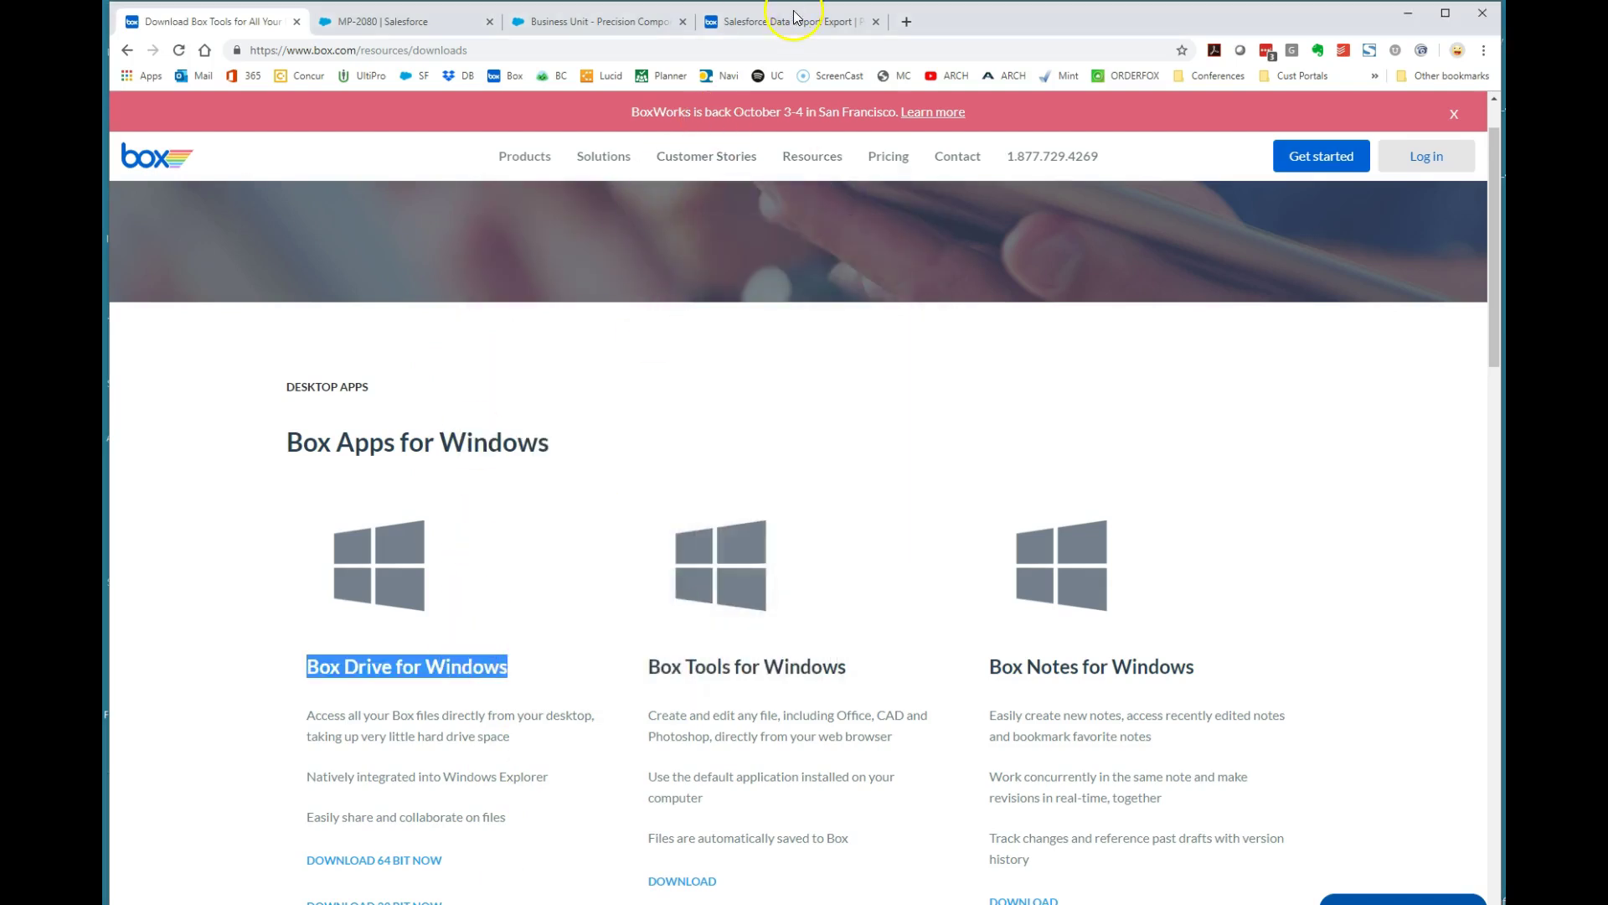
Review the collaborators and the Sync to Desktop setting of the Salesforce Data Import Export folder in Box.
click(794, 18)
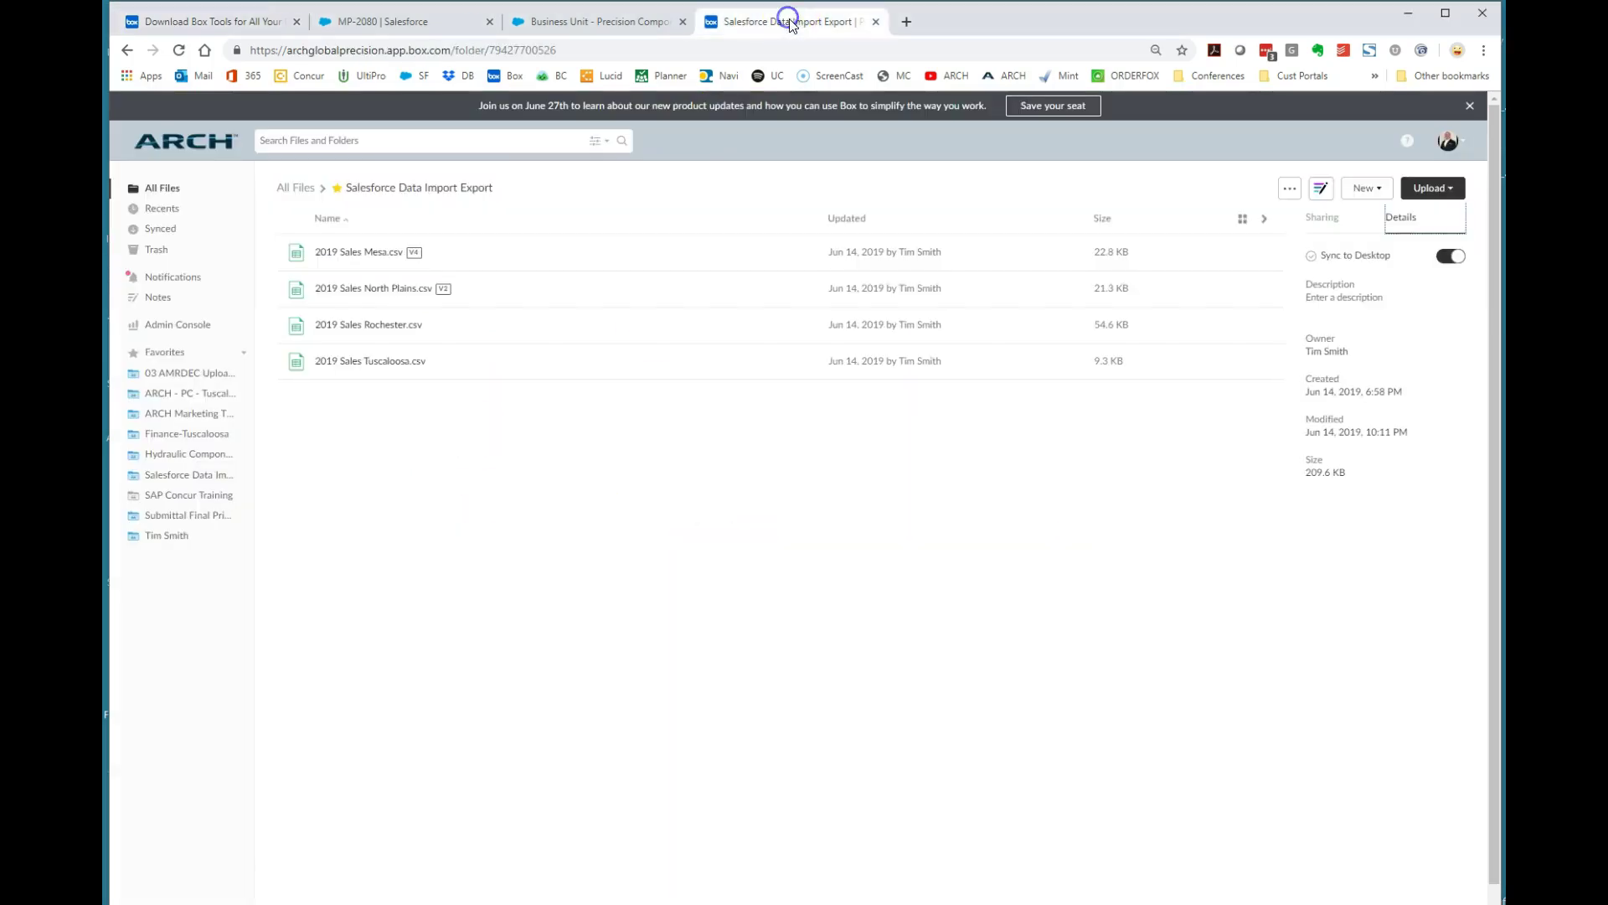
click(1338, 223)
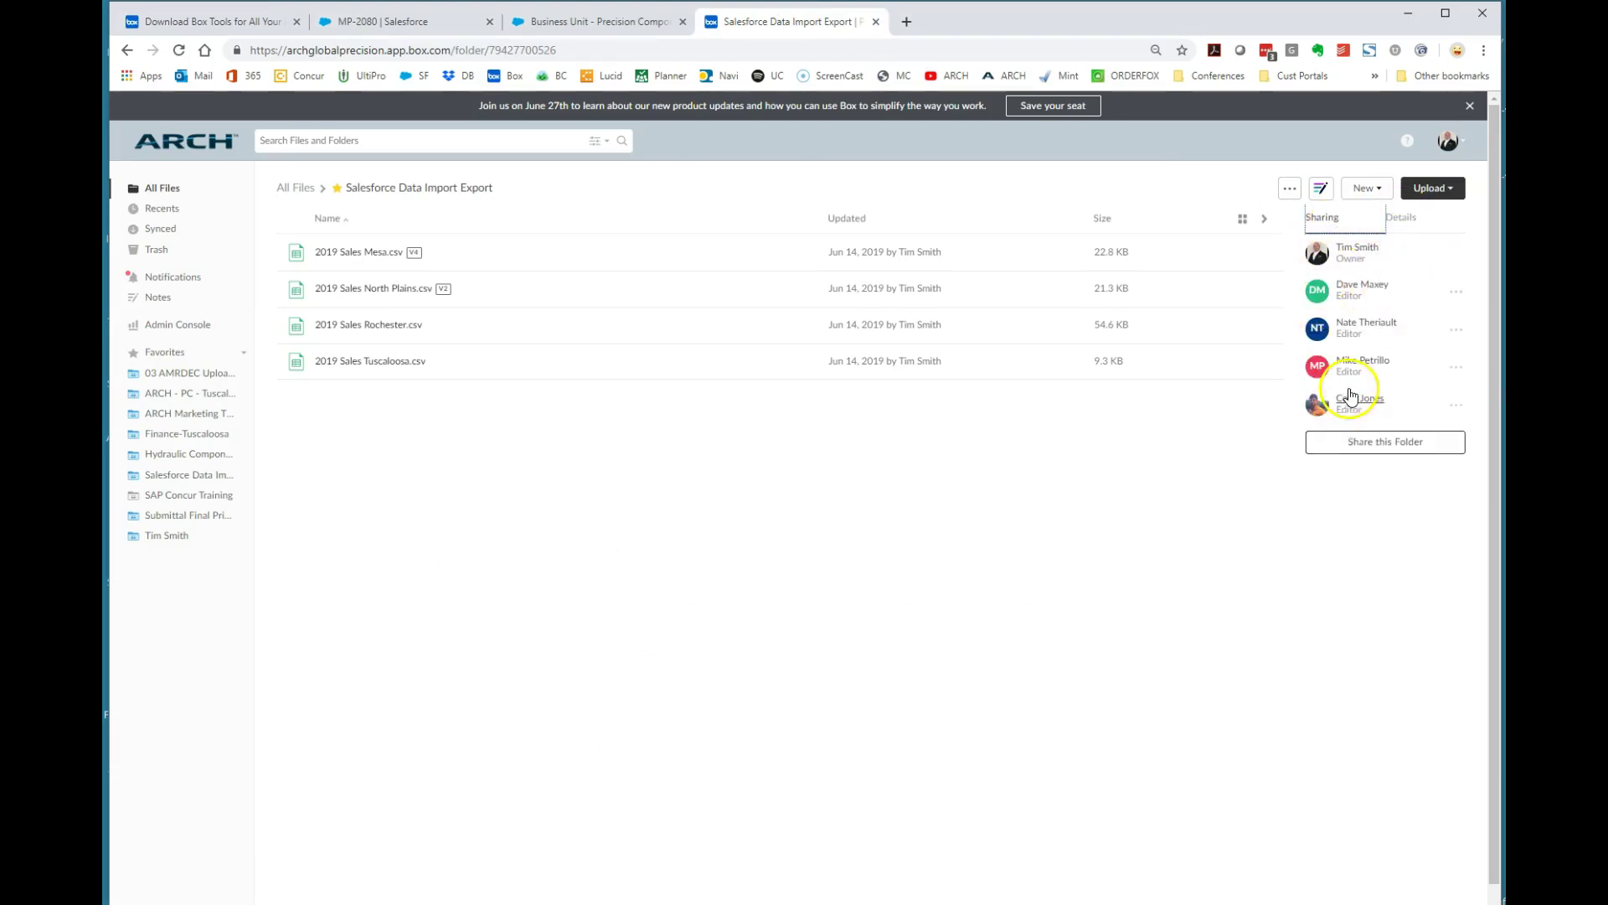
click(1399, 219)
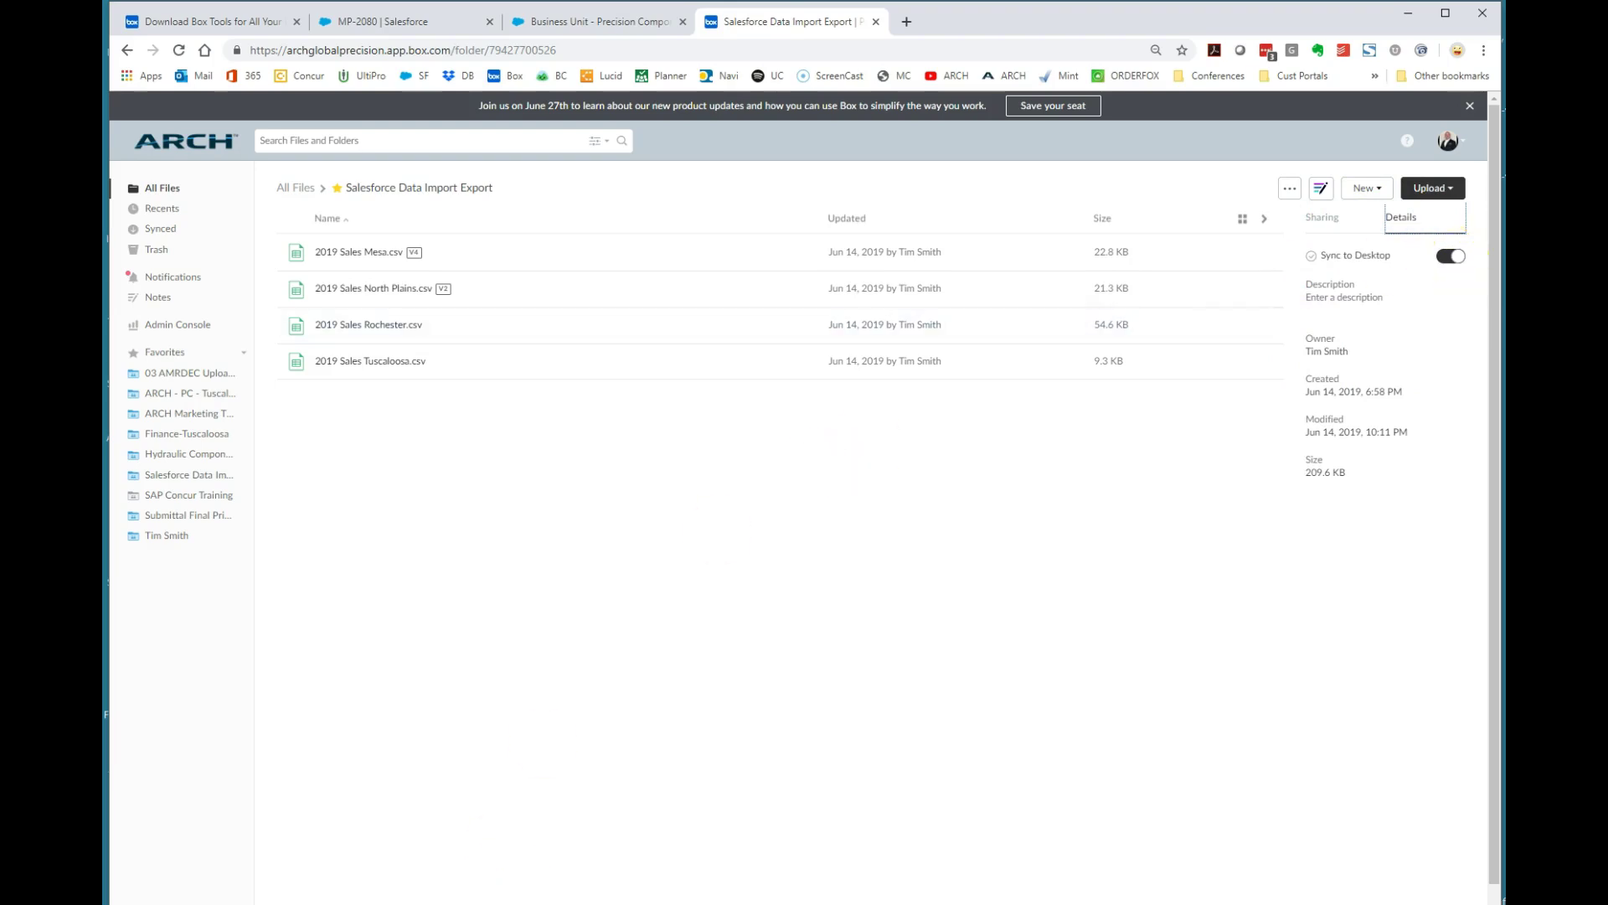
View the synced Salesforce Data Import Export files in File Explorer, minimize it, and return to the April 2019 projection in Salesforce.
click(305, 399)
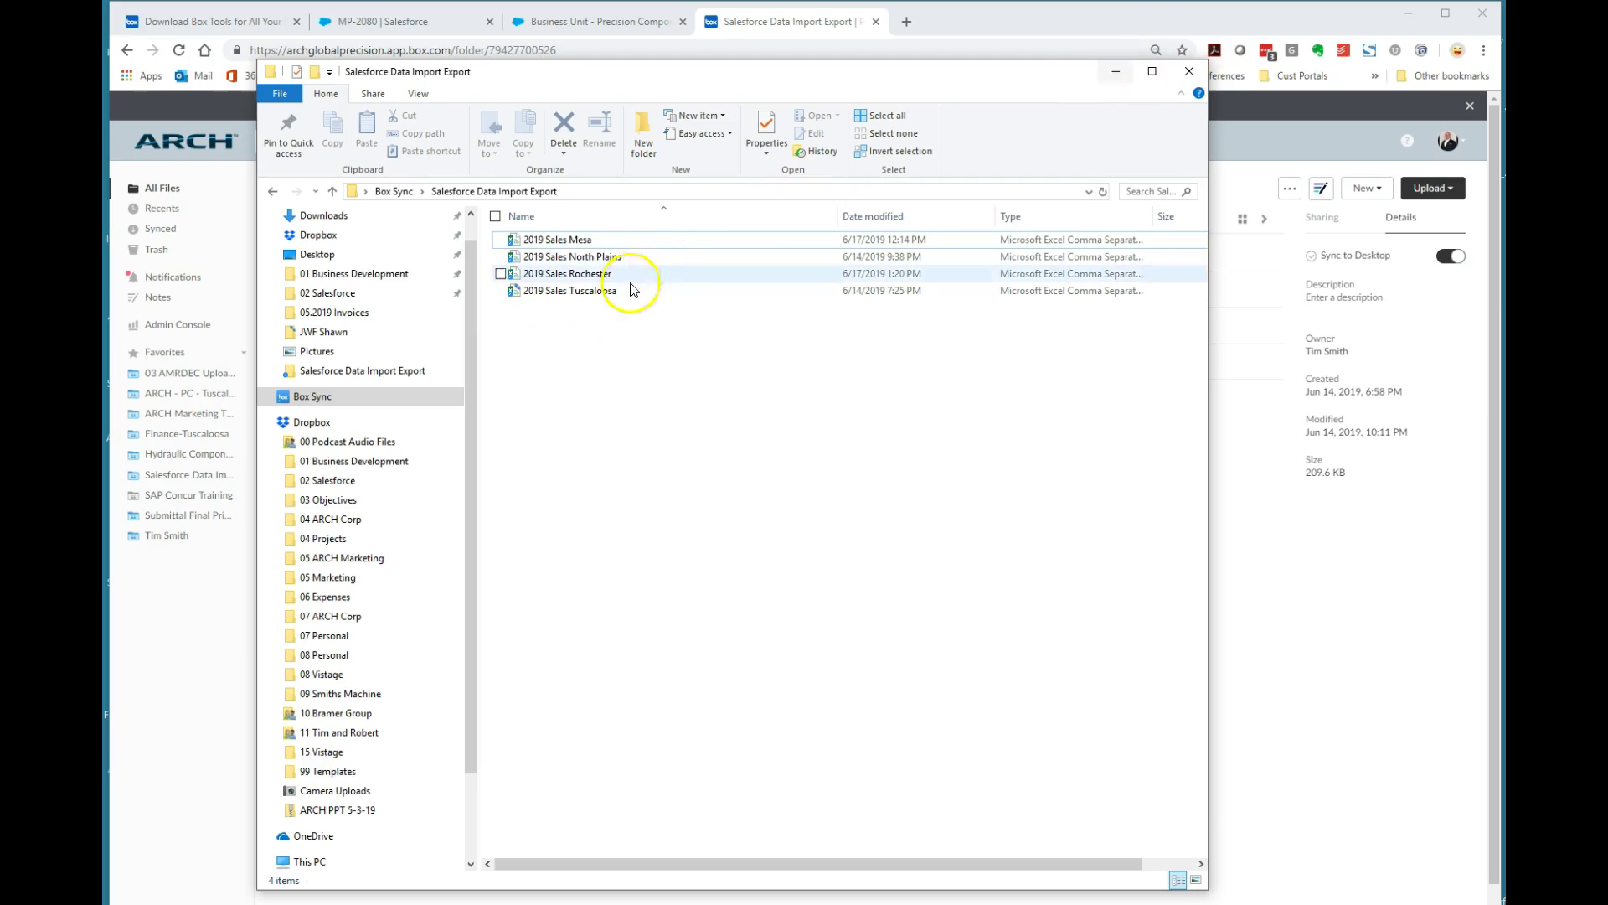
click(1117, 74)
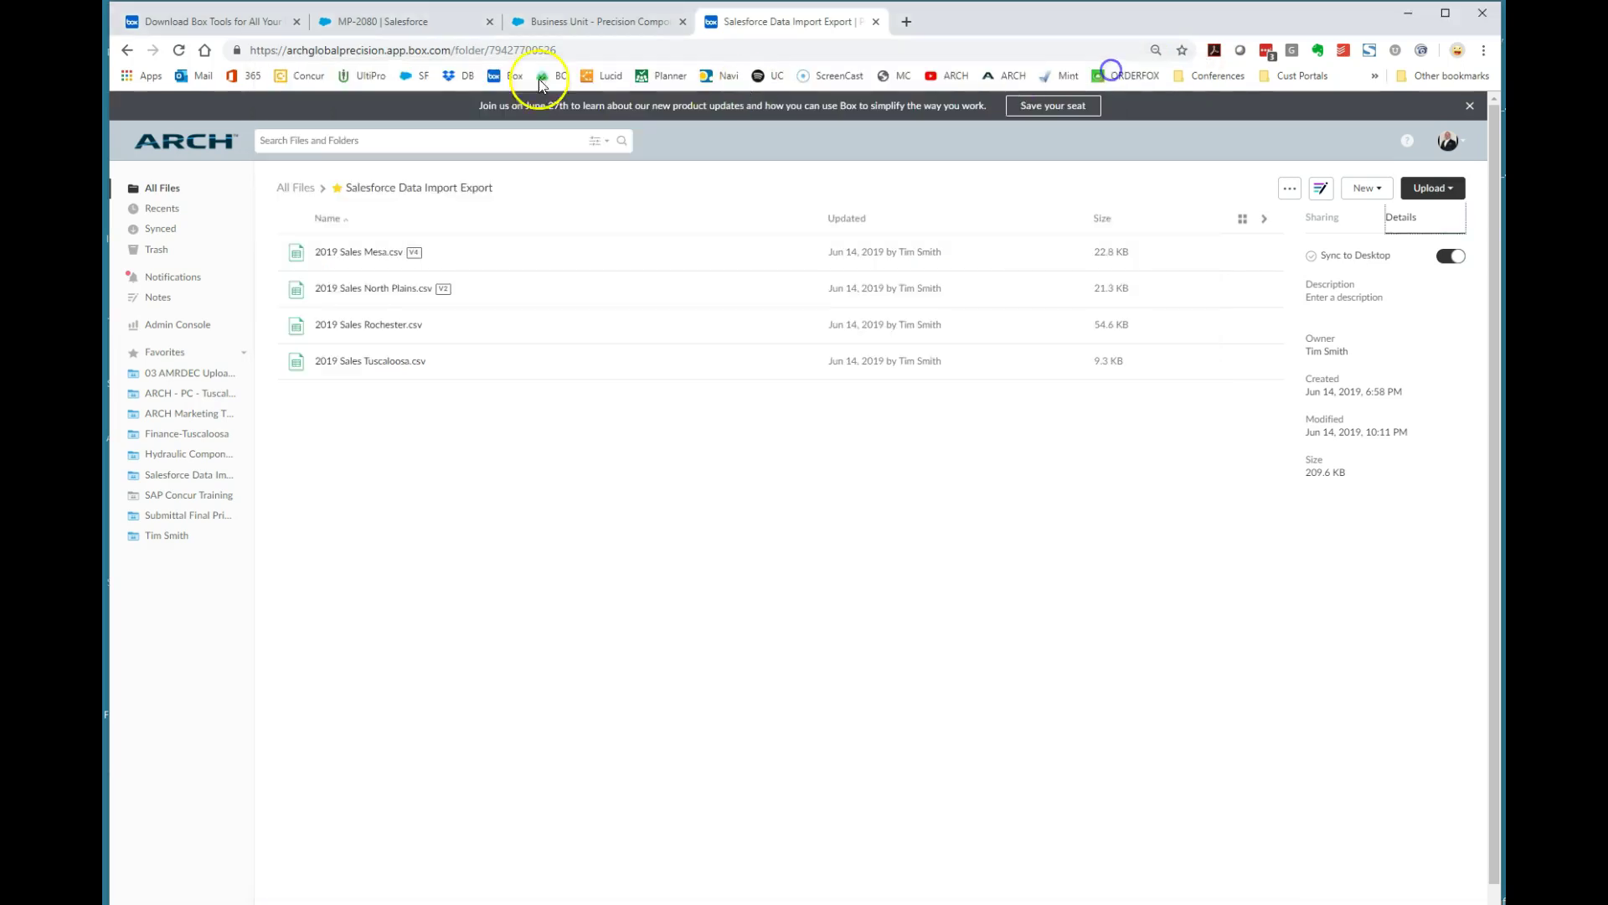
click(396, 21)
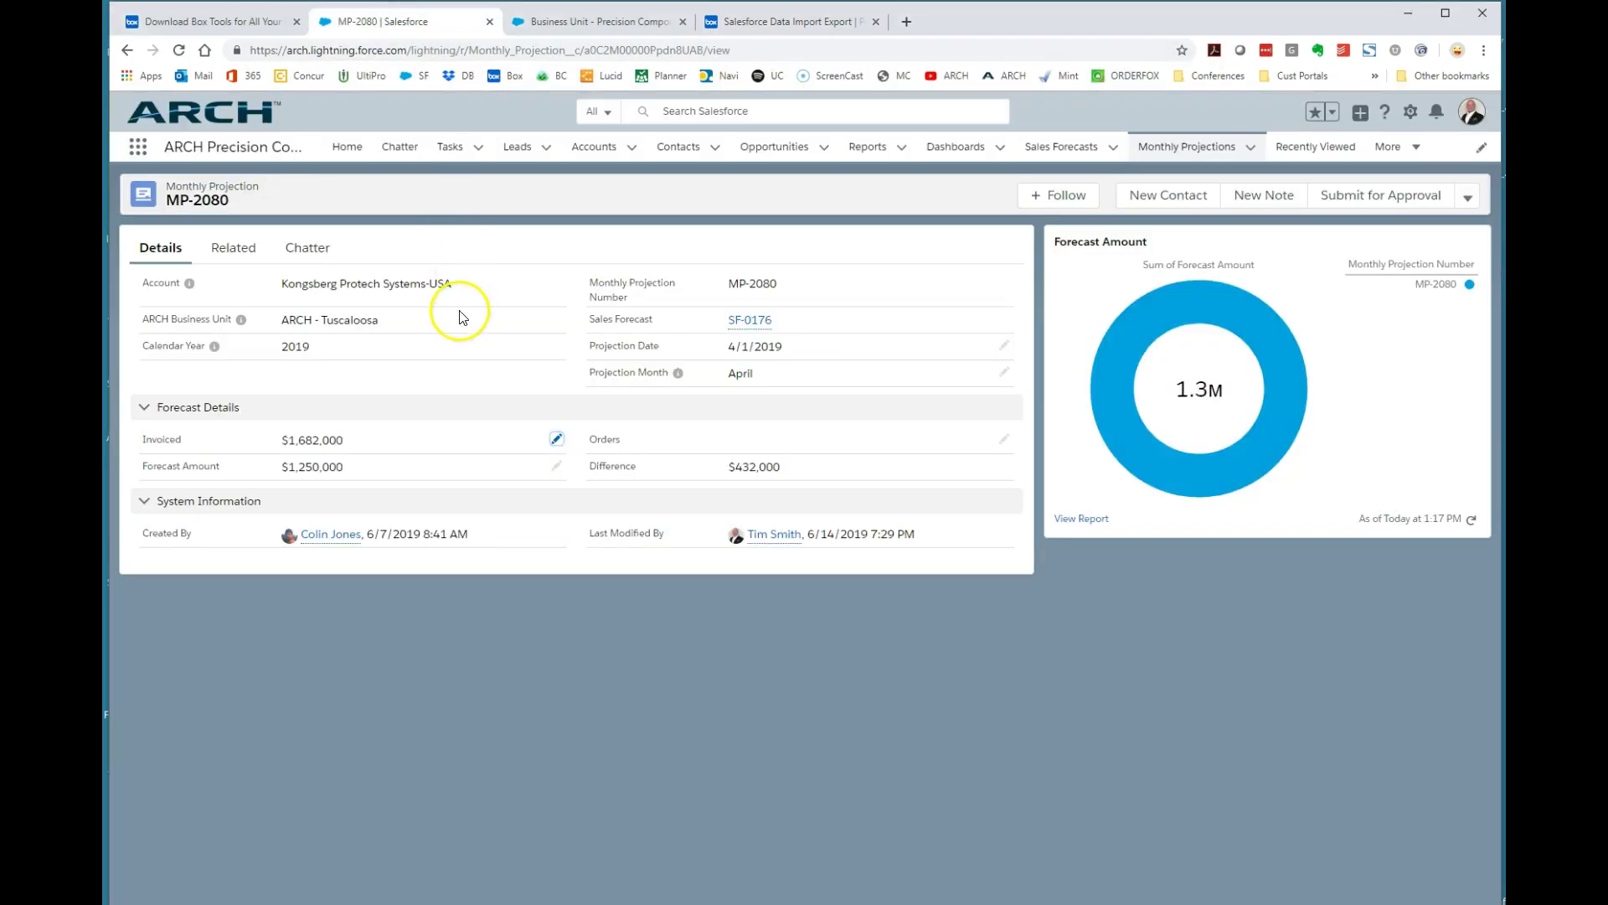